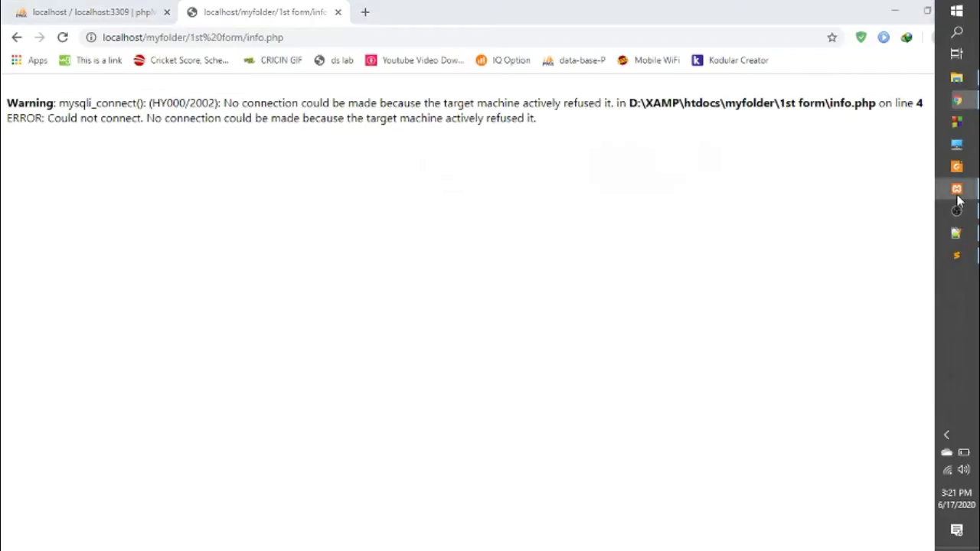
Step: Open the service and port settings in the XAMPP Control Panel and check the MySQL main port
click(967, 194)
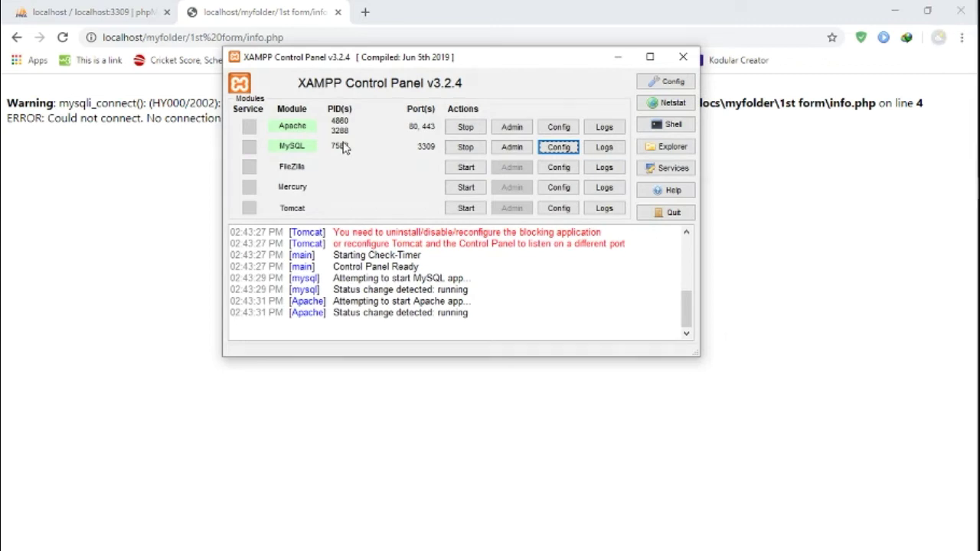
click(665, 81)
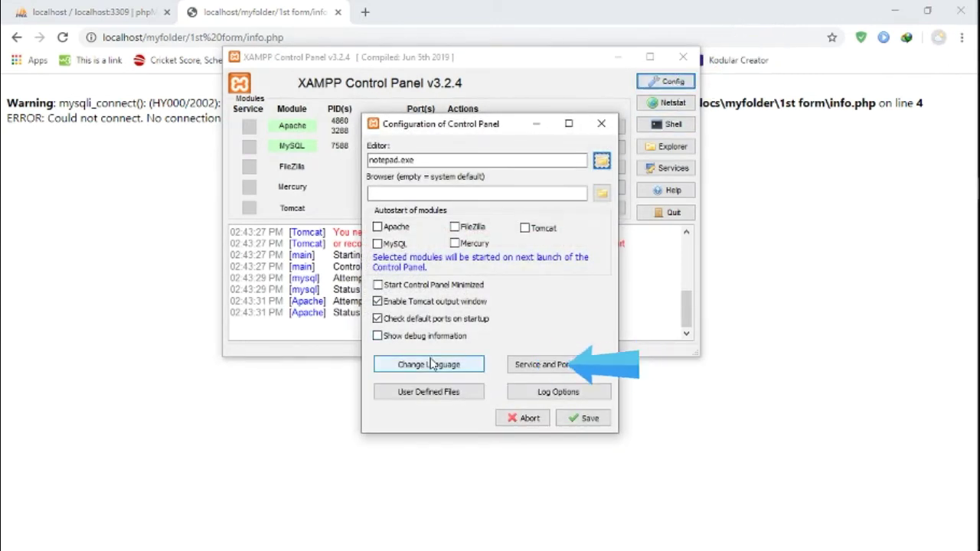
click(526, 366)
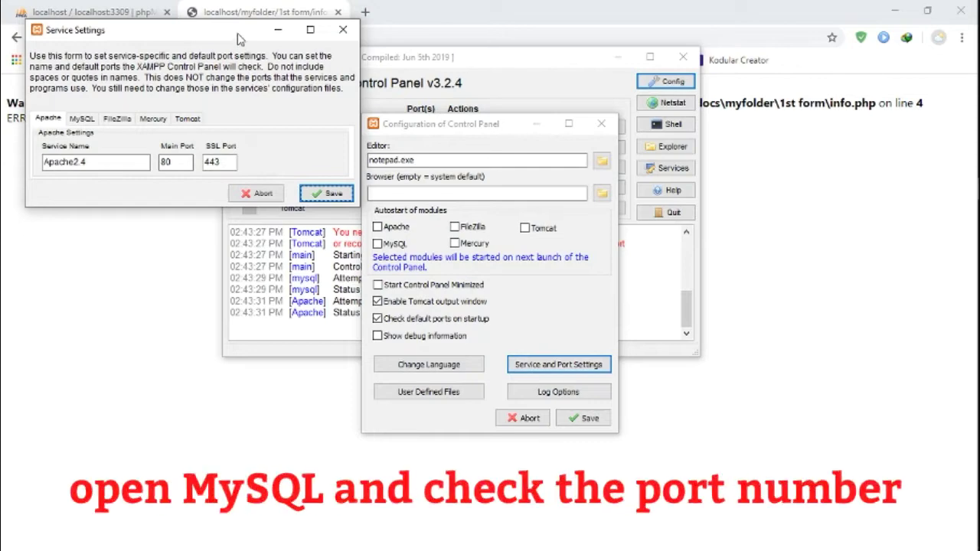
drag(241, 34, 514, 112)
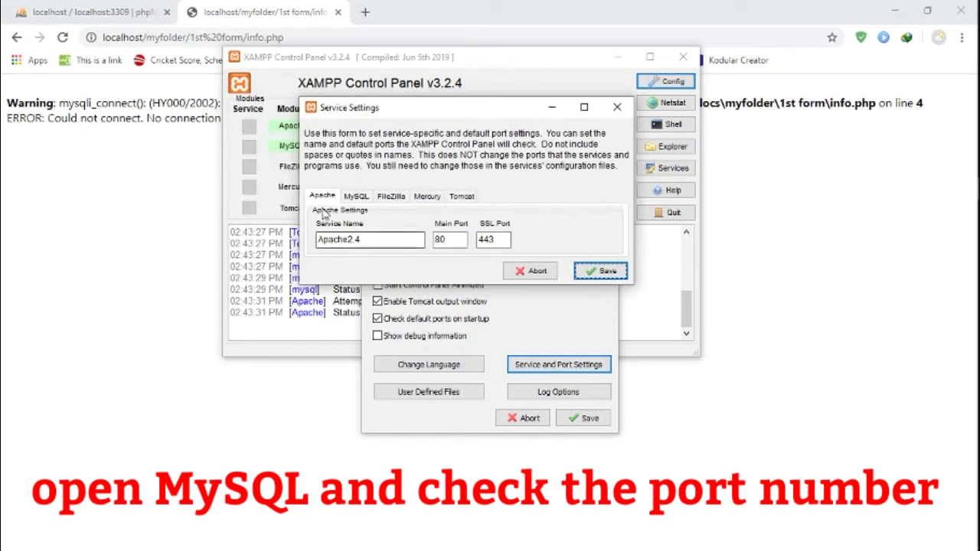
click(355, 197)
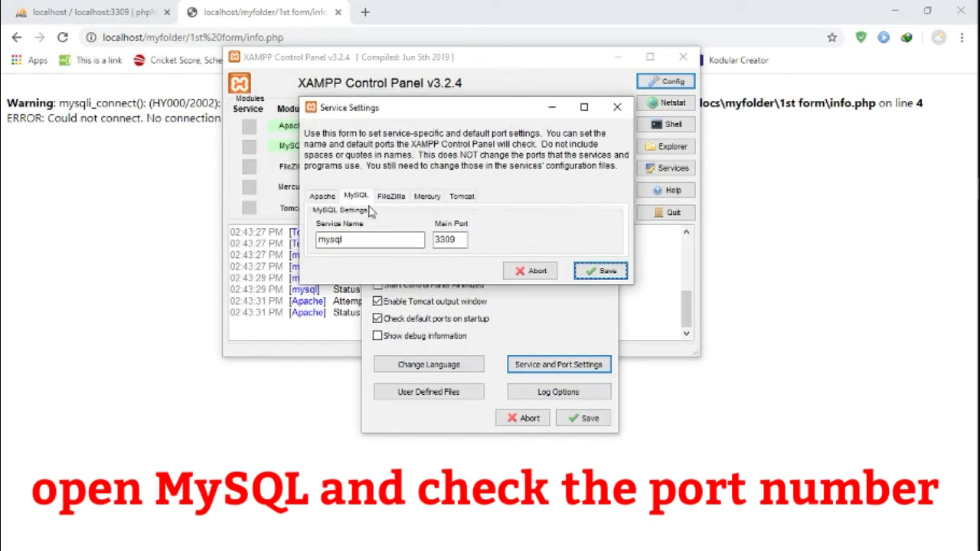
double_click(449, 239)
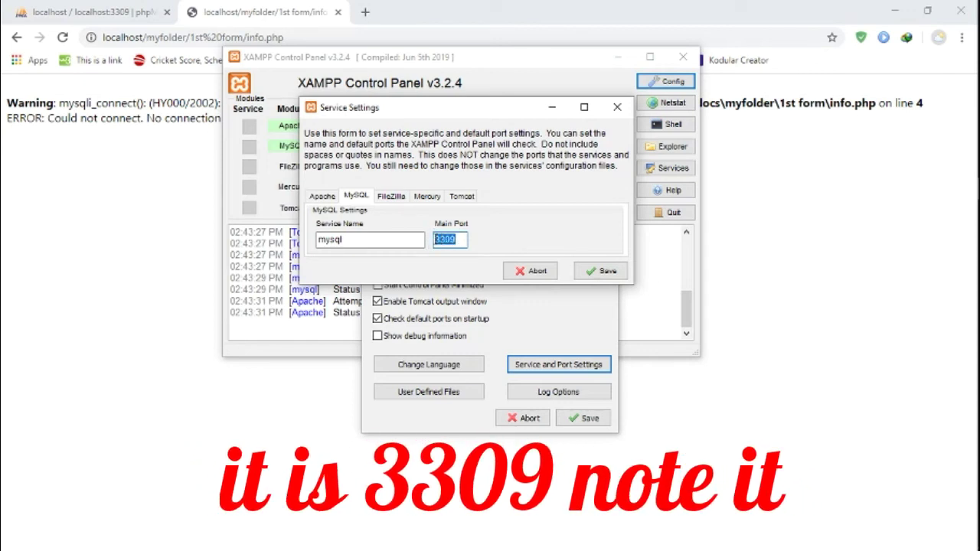
Step: Save the service settings and the control panel configuration, and minimise the XAMPP Control Panel and the browser
click(594, 272)
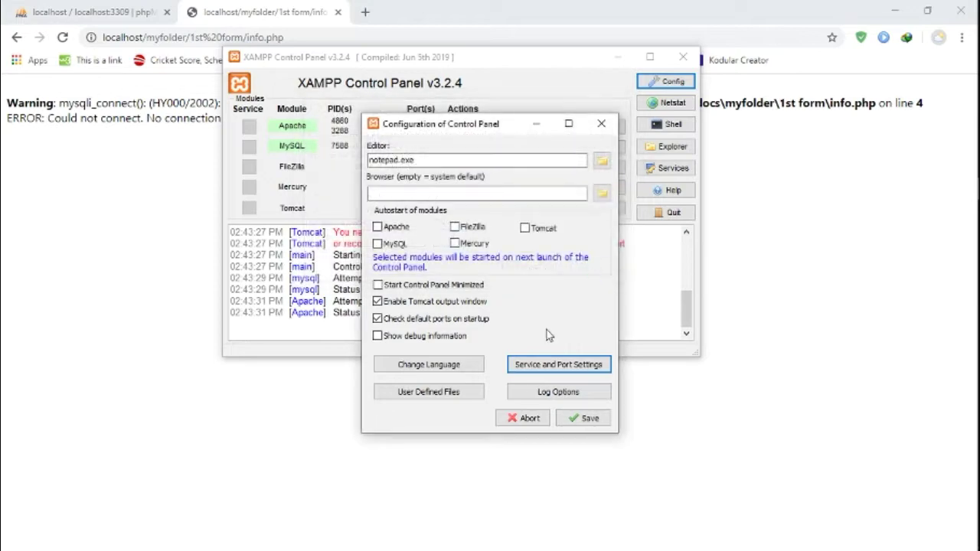
click(574, 418)
click(618, 57)
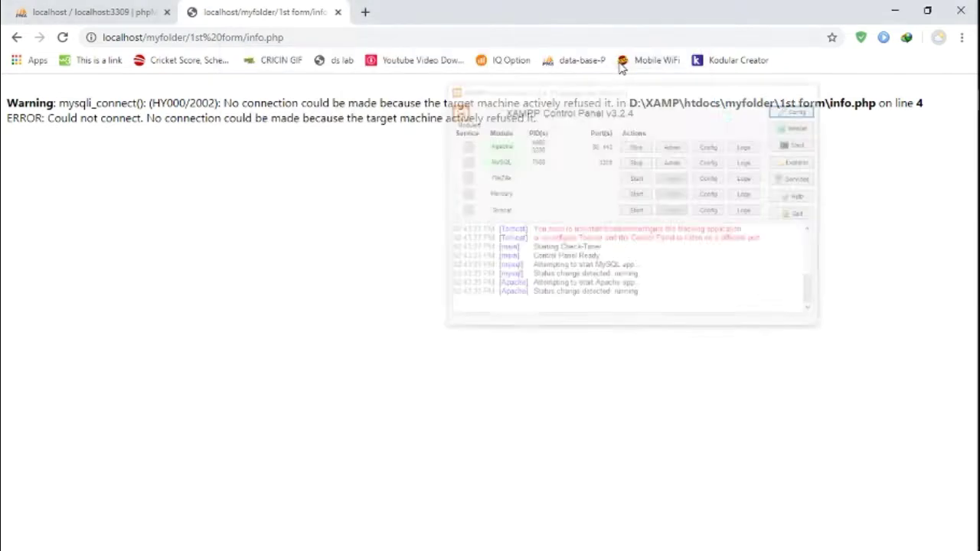
click(898, 12)
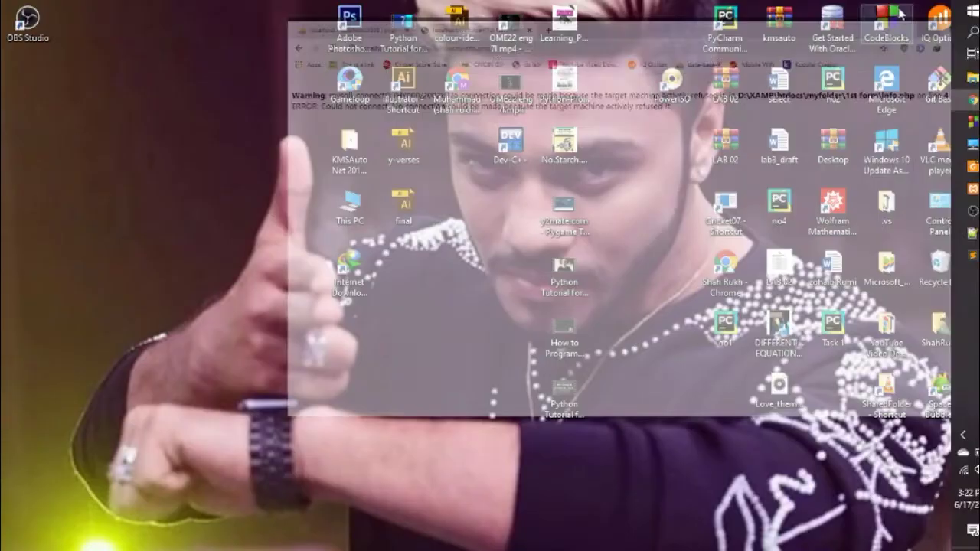
Step: Open form.html from the "1st form" index in the browser, fill in the username and e-mail from saved suggestions, and submit the form
click(955, 255)
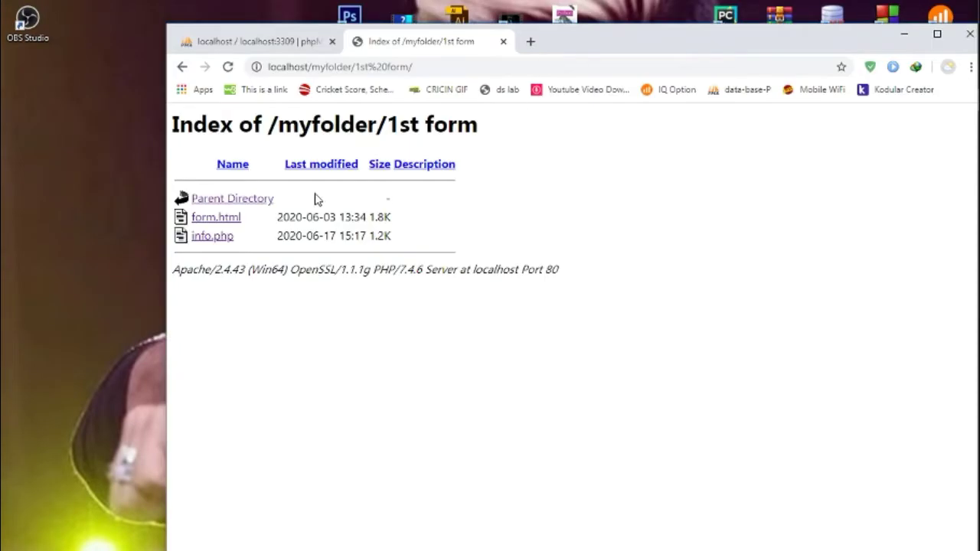
click(215, 219)
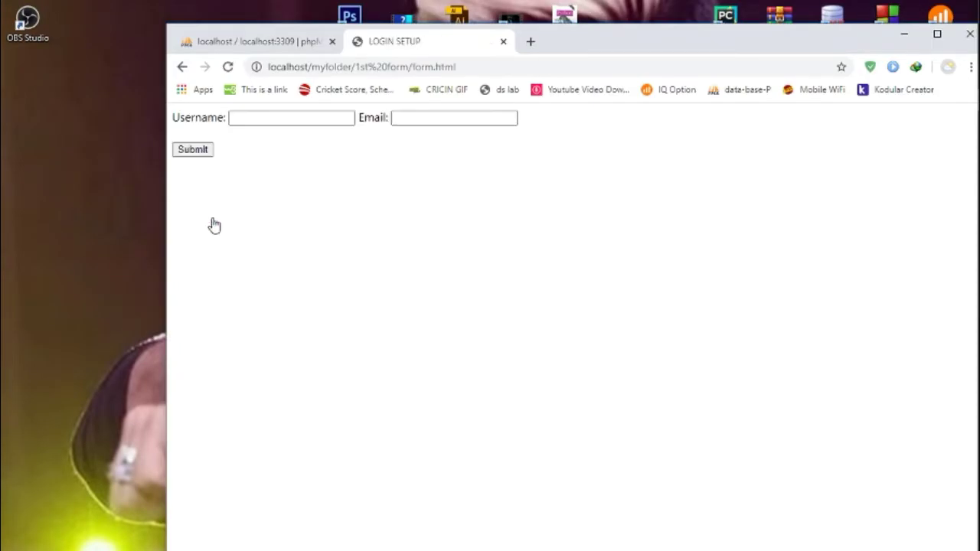
click(249, 119)
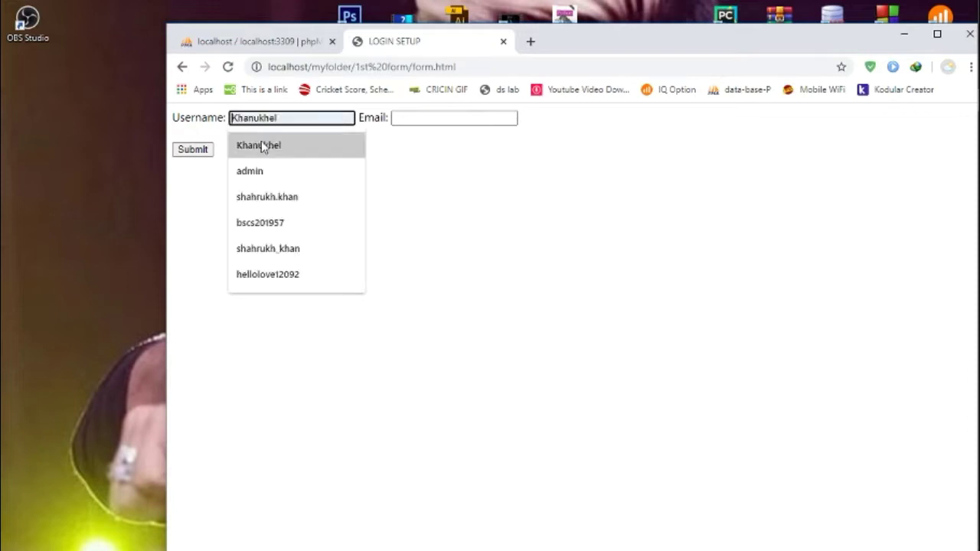
click(262, 146)
click(433, 118)
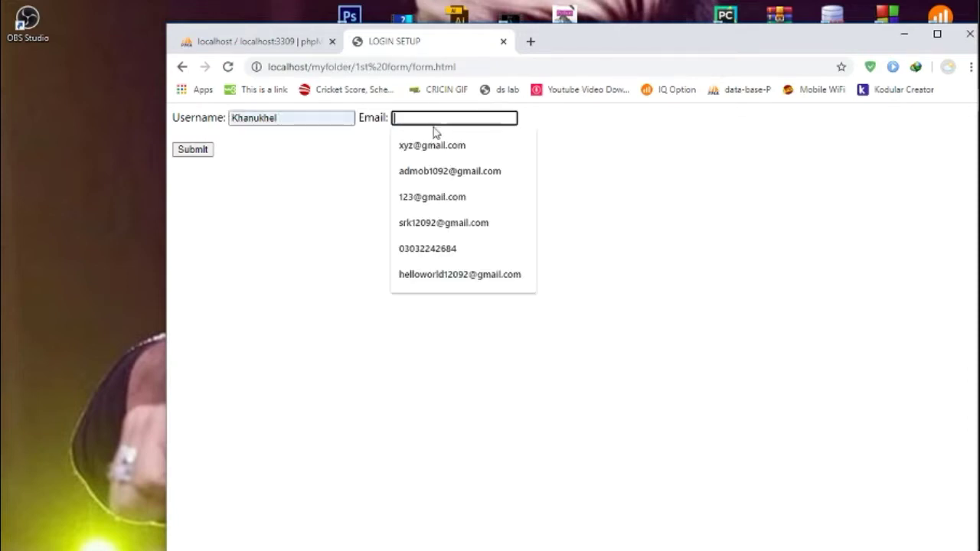
click(433, 145)
click(206, 151)
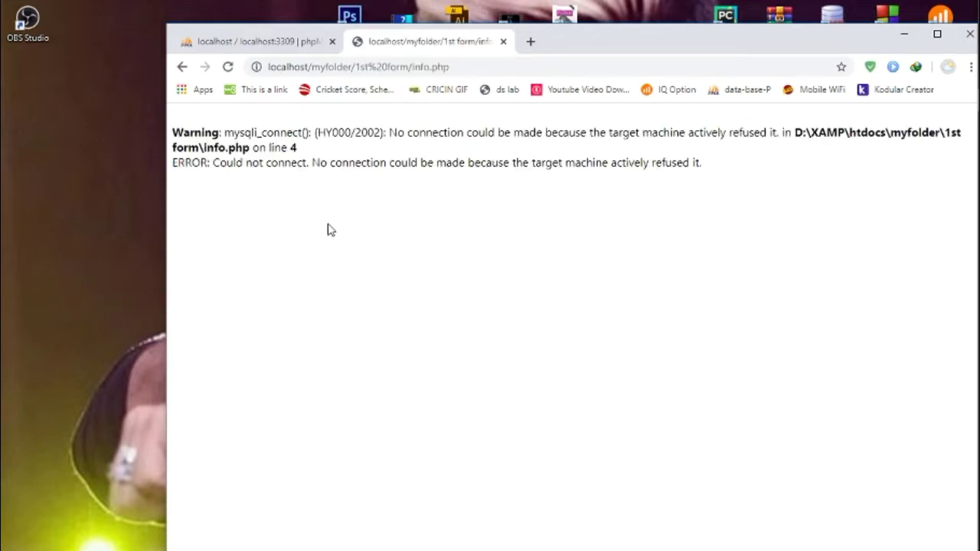
Step: Examine the mysqli_connect warning and error text on the info.php page
drag(816, 253, 126, 126)
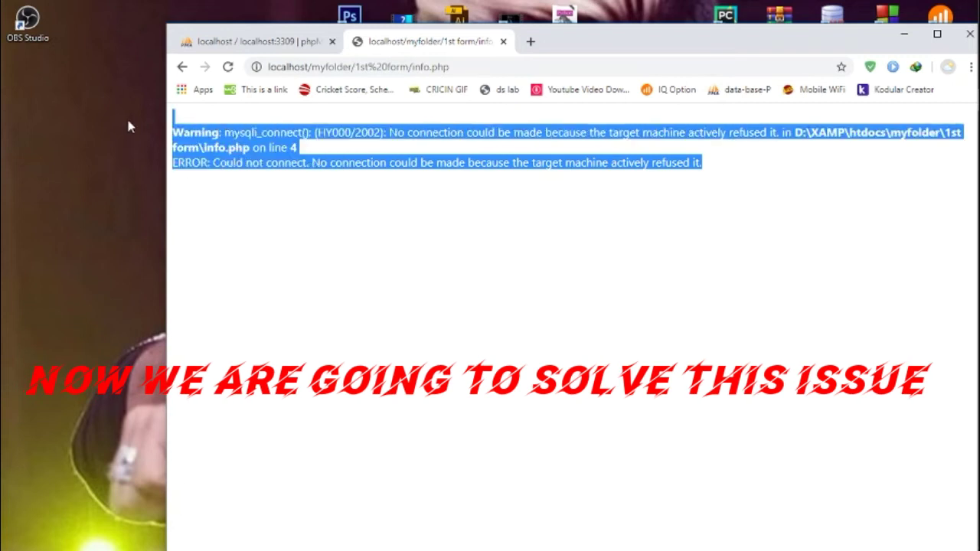
drag(237, 148, 403, 229)
click(406, 228)
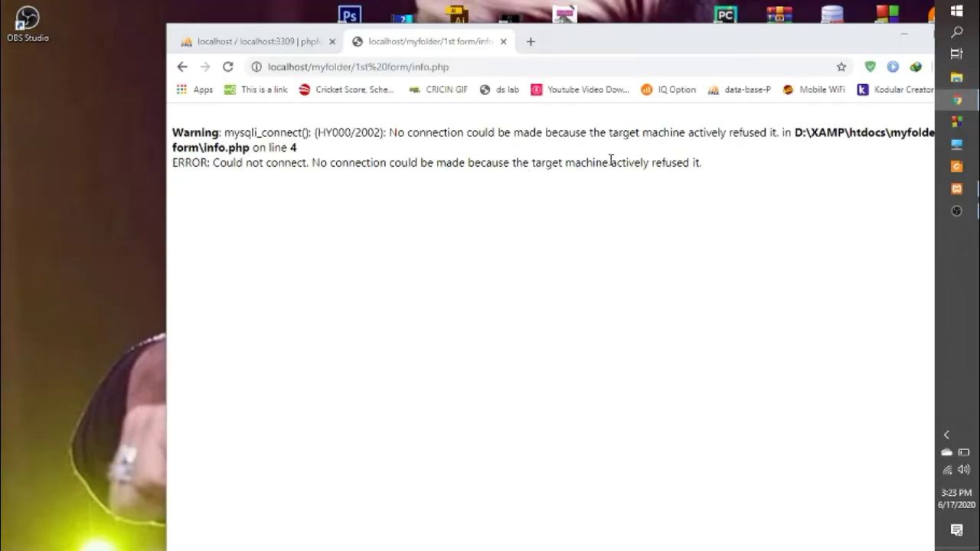
Step: Switch to File Explorer and open the XAMP folder on Local Disk (D:)
key(super+e)
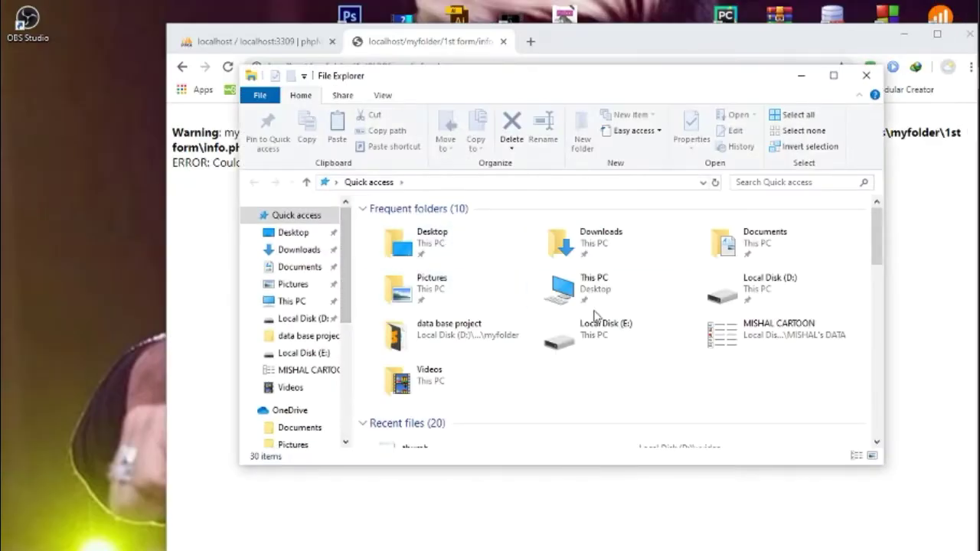
click(586, 285)
double_click(587, 285)
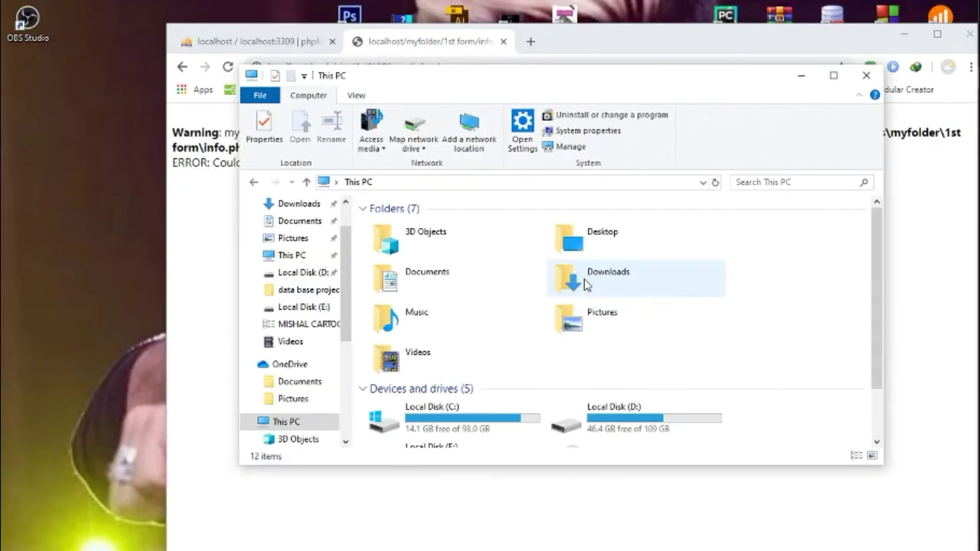
scroll(591, 313, down, 2)
click(612, 352)
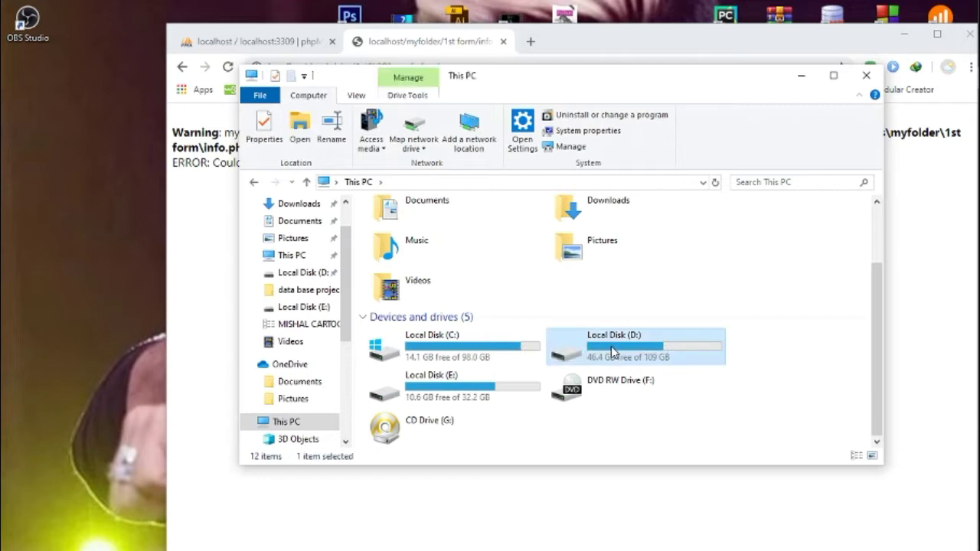
double_click(612, 352)
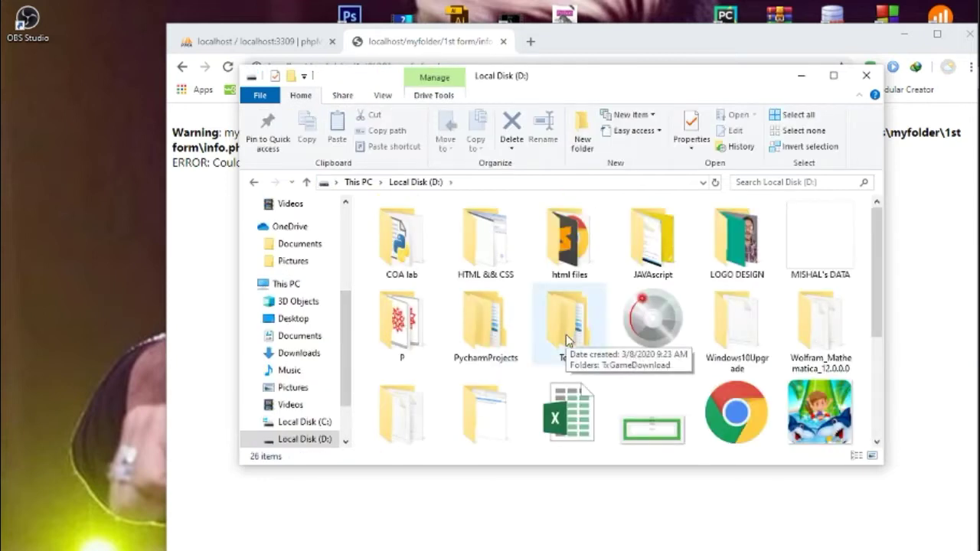
key(x)
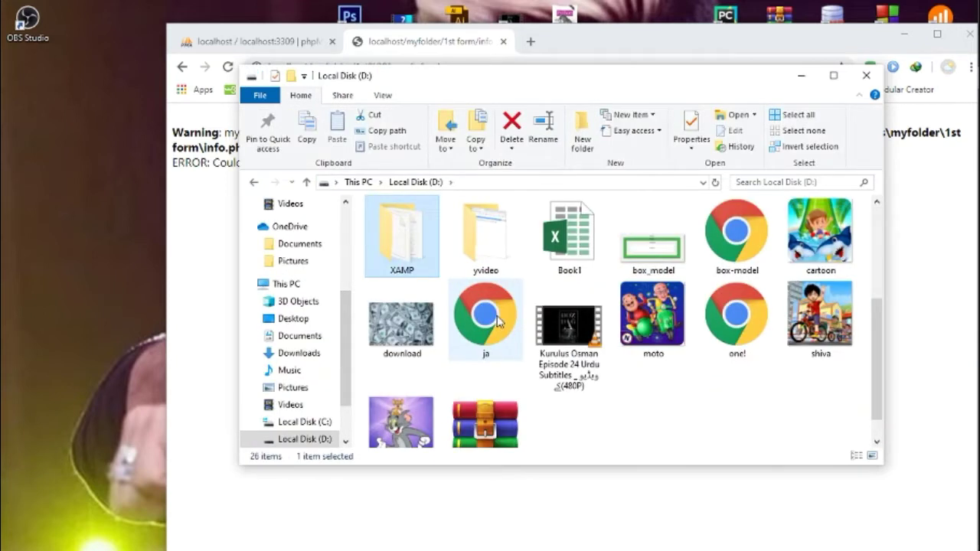
double_click(389, 243)
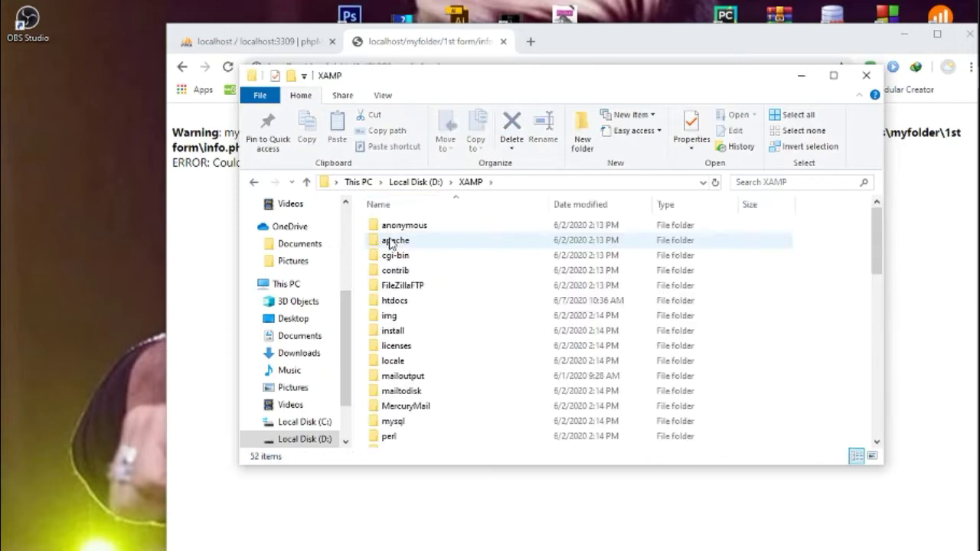
Step: Open the phpMyAdmin folder inside the XAMP folder
key(p)
key(p)
scroll(389, 244, down, 5)
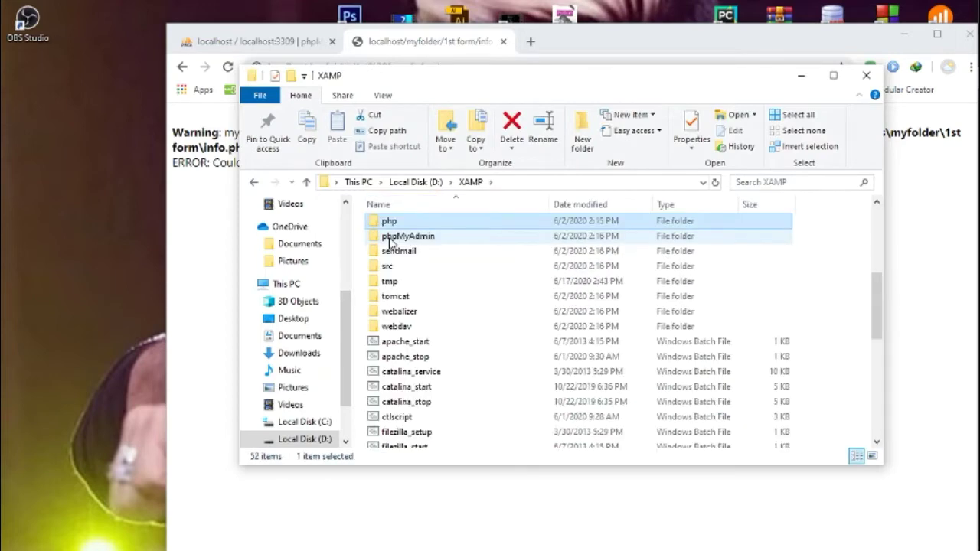
double_click(391, 238)
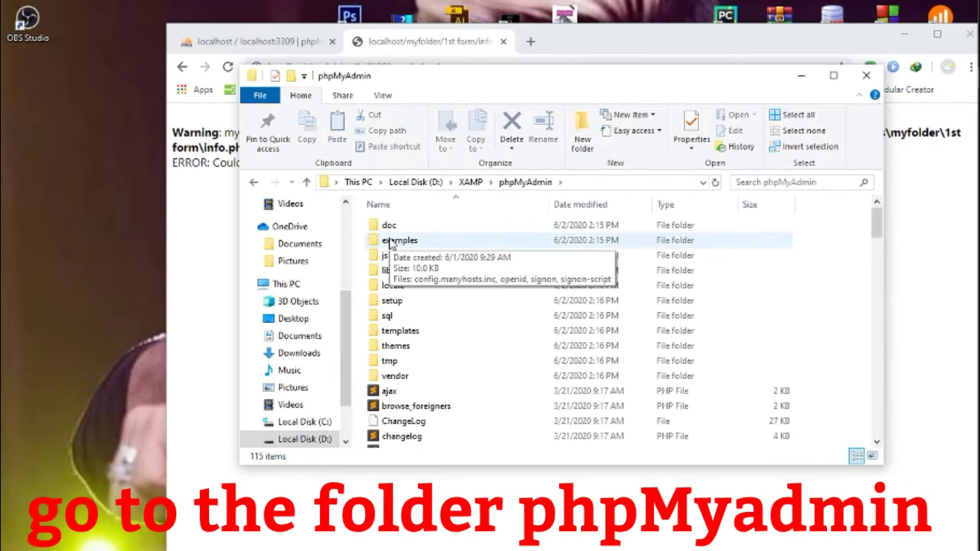
click(391, 242)
key(Down)
key(Down)
key(Down)
key(Down)
key(Down)
key(Down)
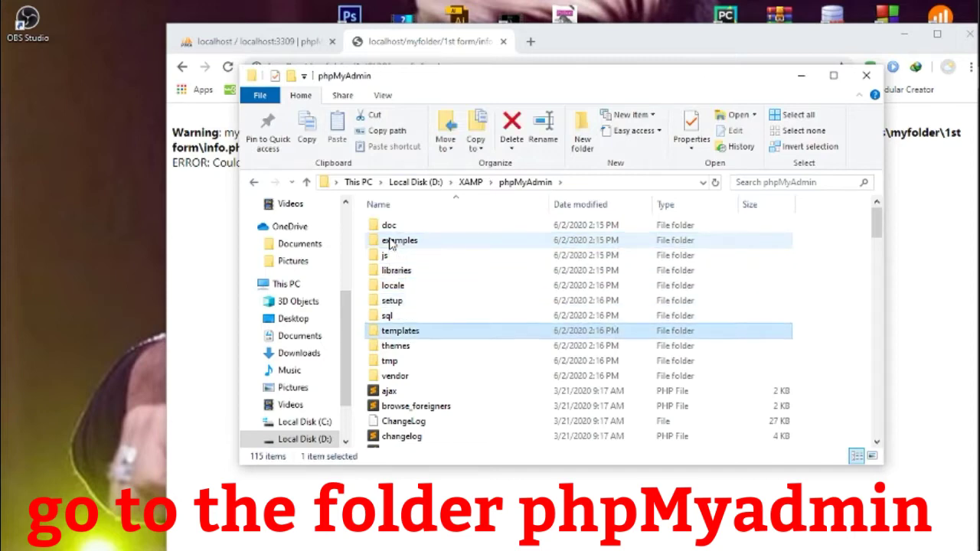
key(Up)
key(Up)
key(Up)
key(Up)
key(Up)
key(Up)
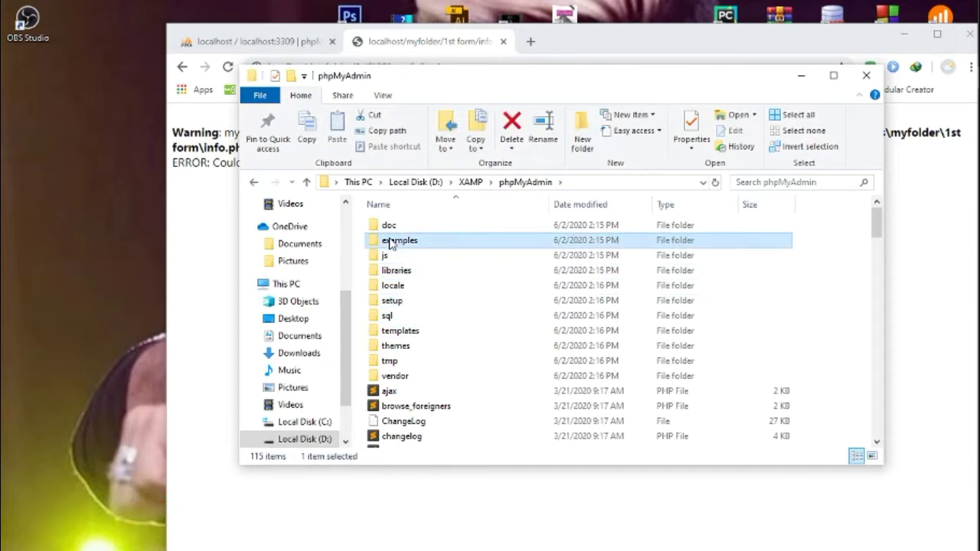
Step: Search the phpMyAdmin folder for config.inc and open the matching config.inc PHP file in Notepad++
click(783, 182)
text(co)
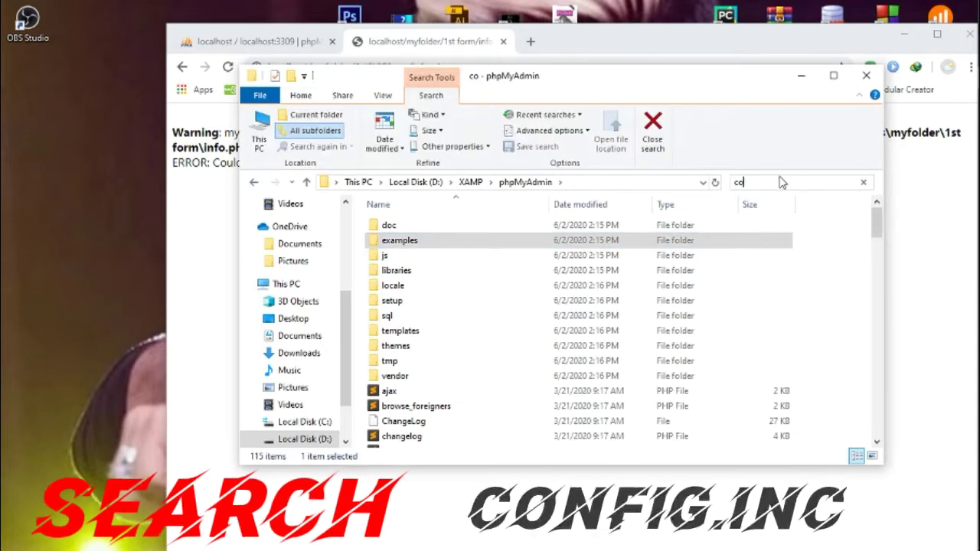
text(nfig)
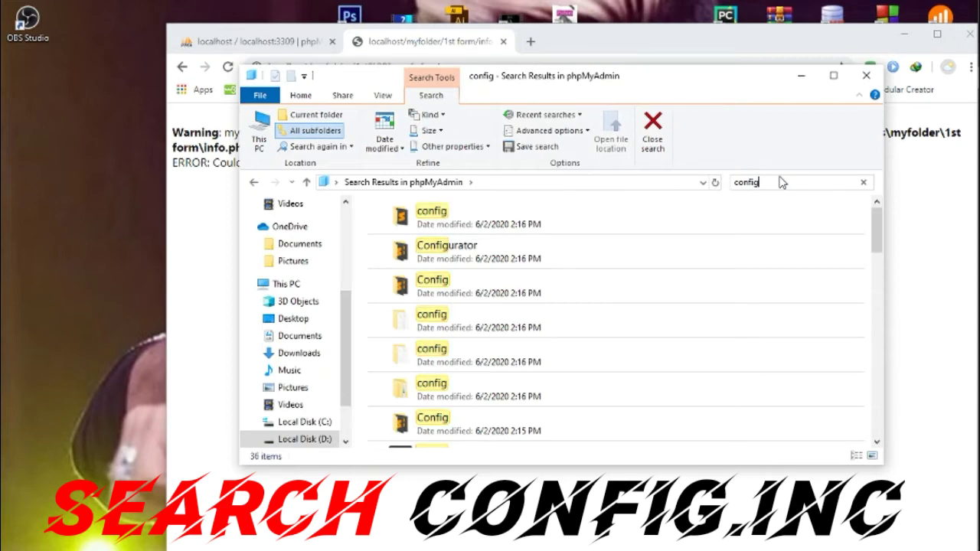
text(.in)
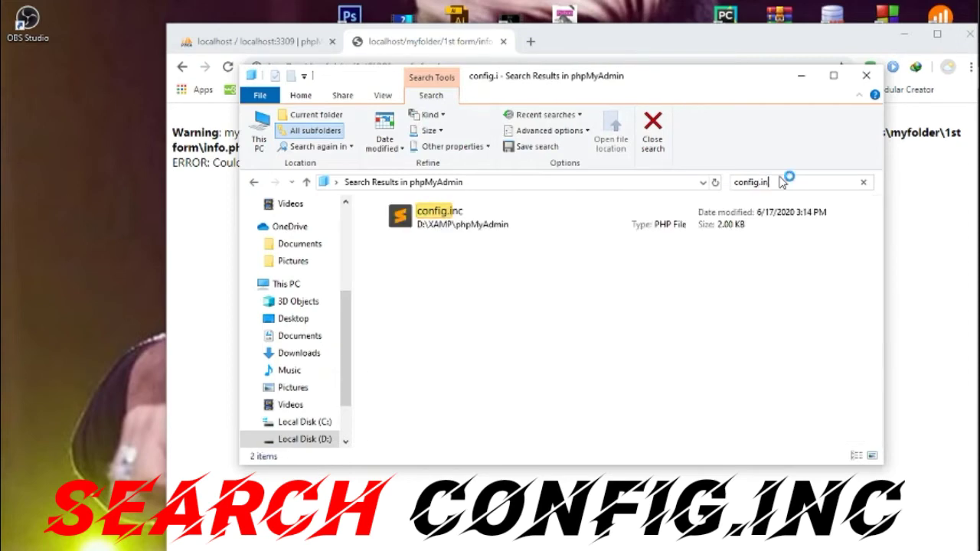
text(c)
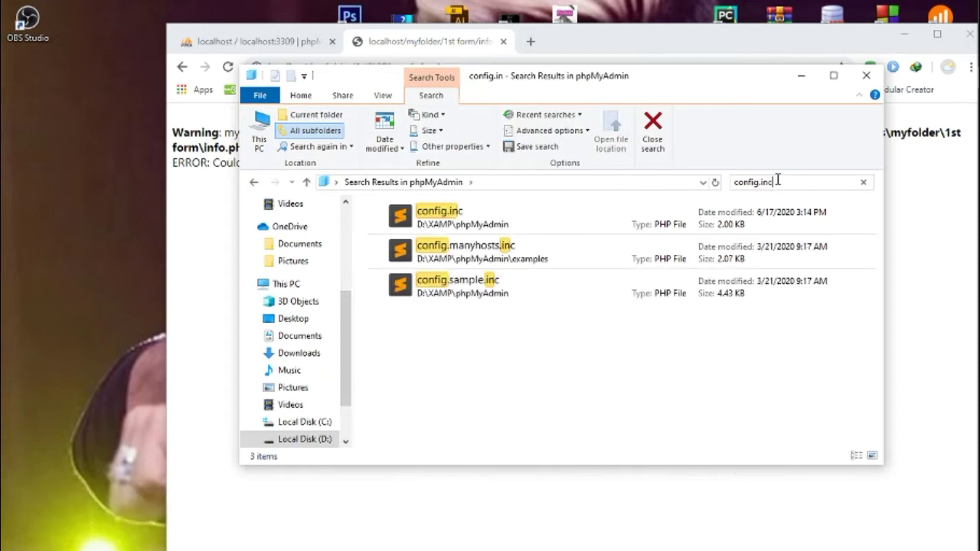
click(494, 223)
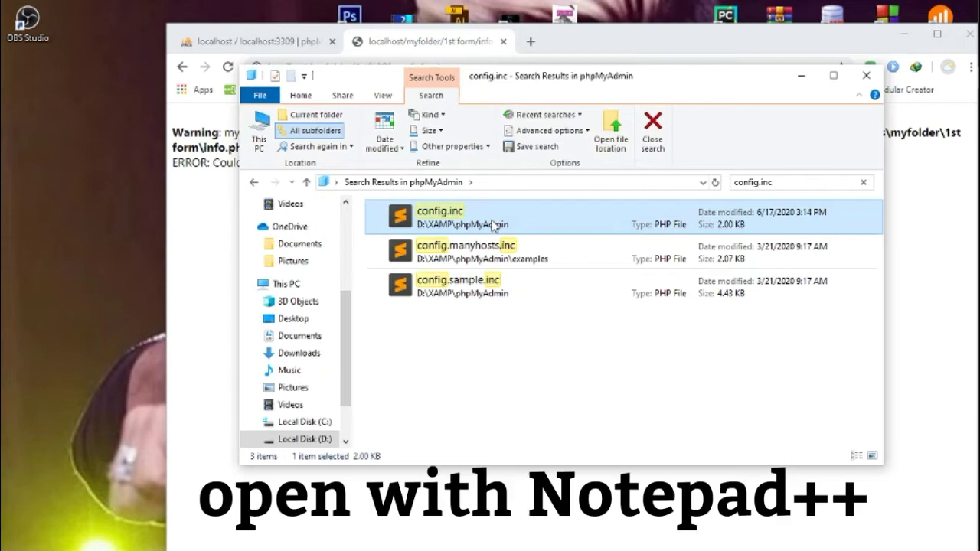
right_click(494, 224)
click(530, 262)
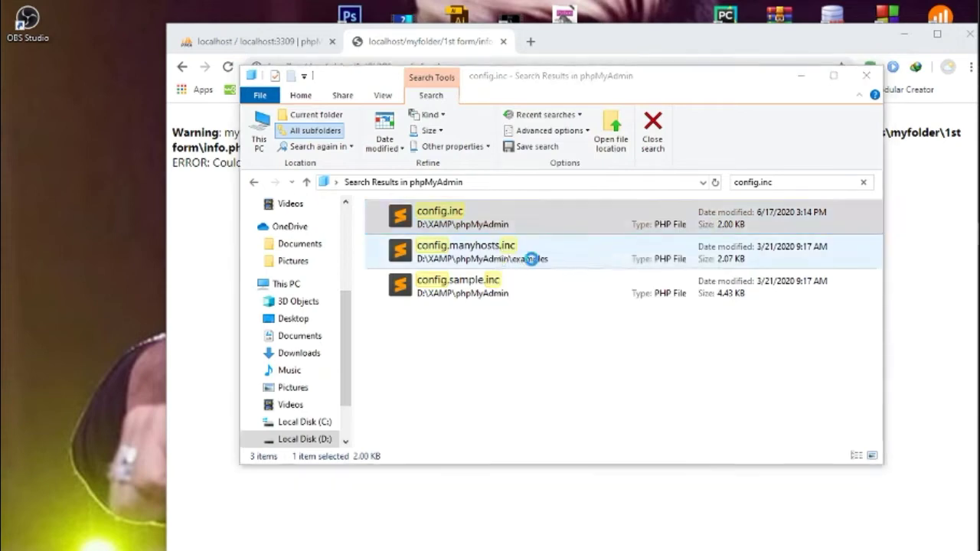
Step: Set the phpMyAdmin server host in config.inc.php to 'localhost:3309'
scroll(448, 241, down, 3)
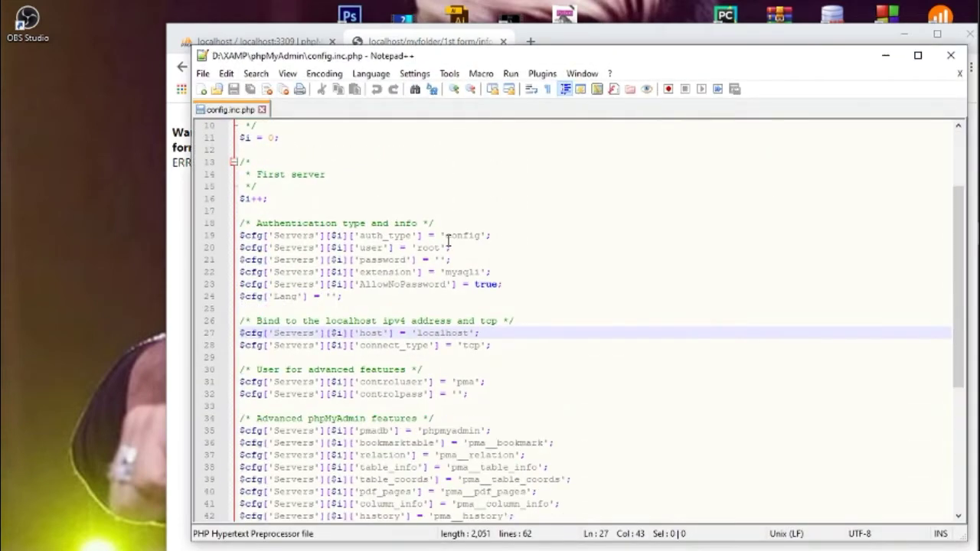
click(545, 368)
drag(479, 333, 239, 316)
click(531, 338)
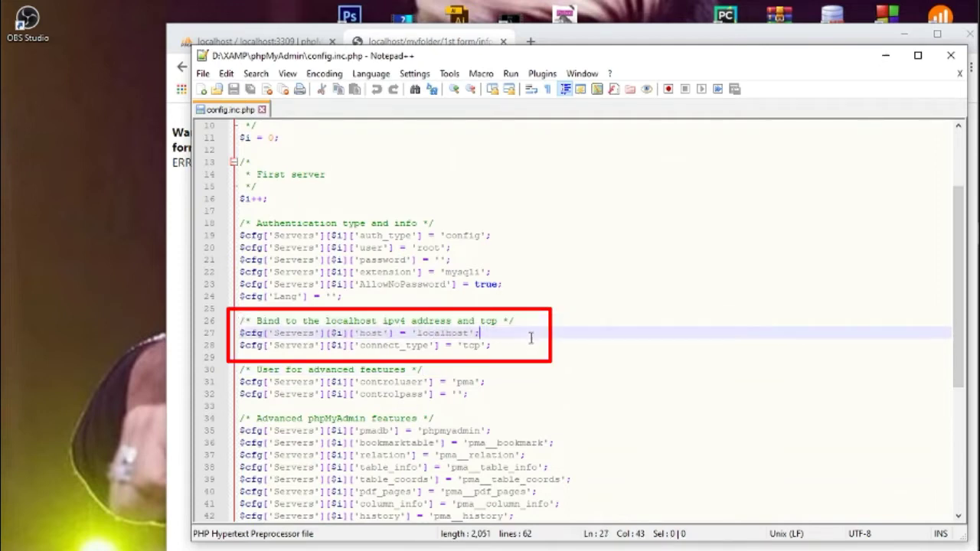
click(532, 325)
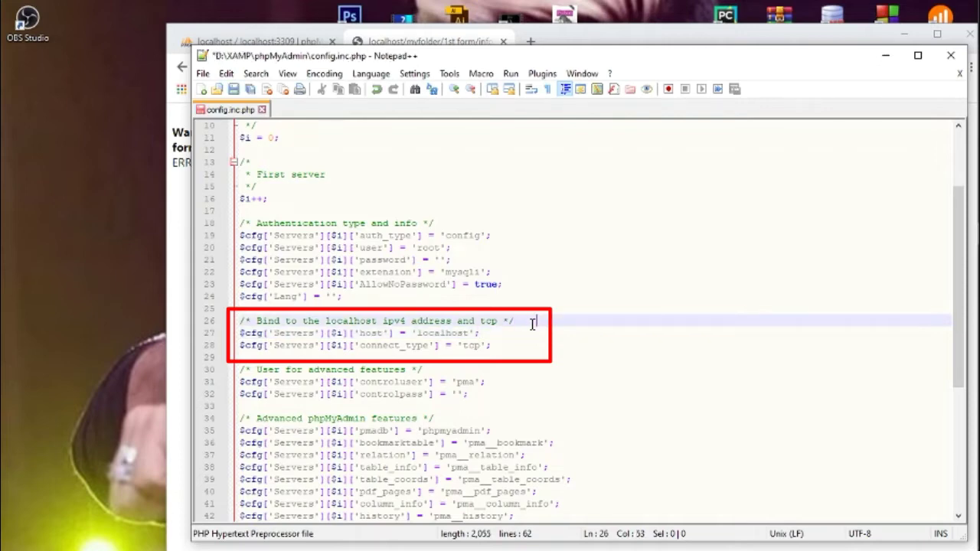
click(470, 333)
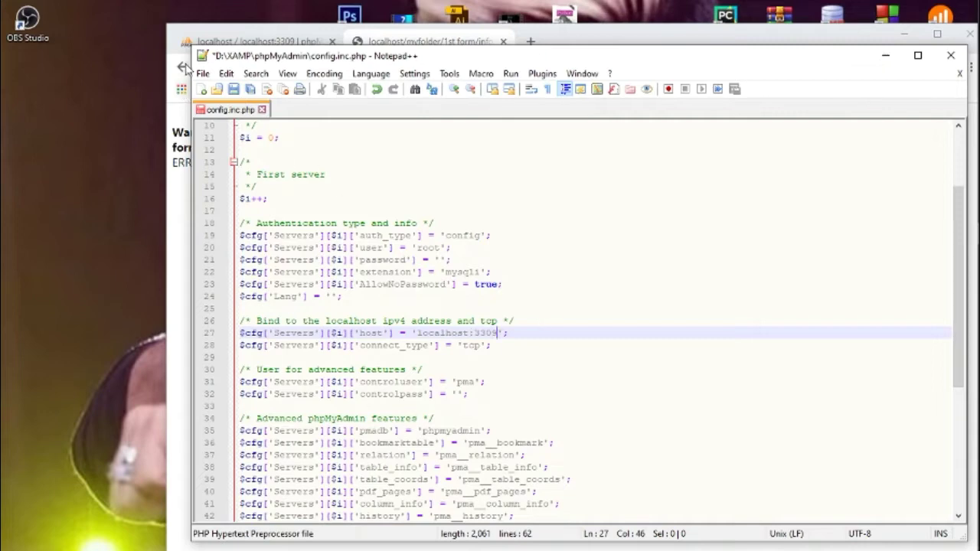
Step: Save config.inc.php, minimise Notepad++ and close the phpMyAdmin search results window
click(203, 73)
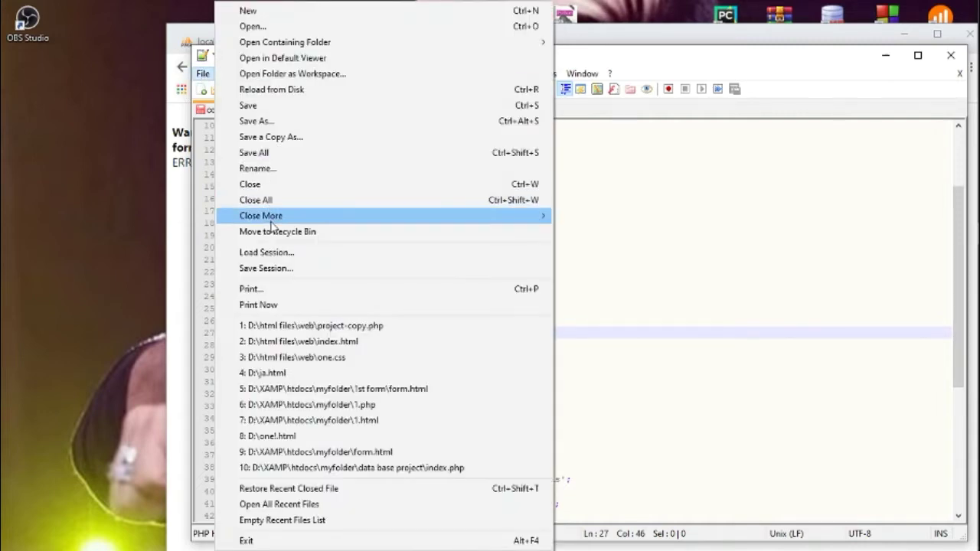
click(250, 106)
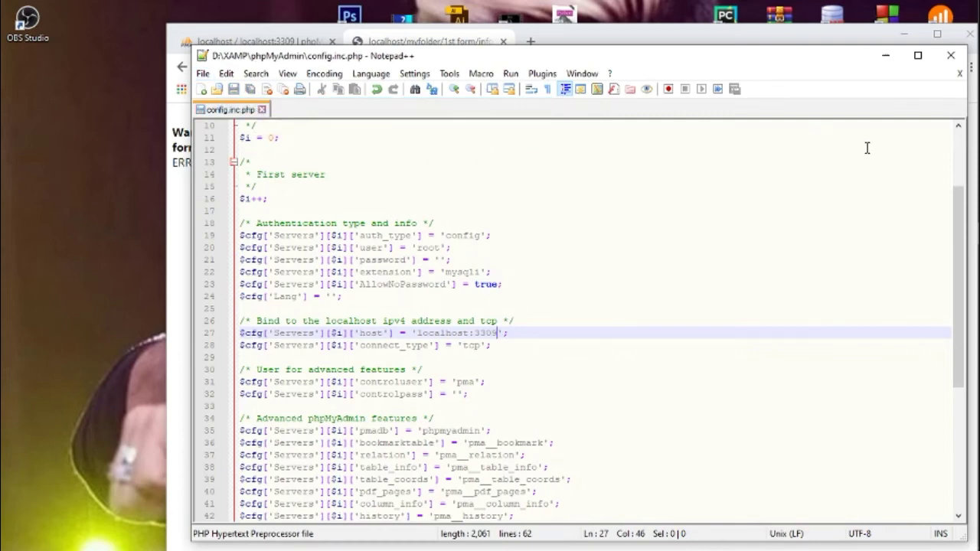
click(885, 55)
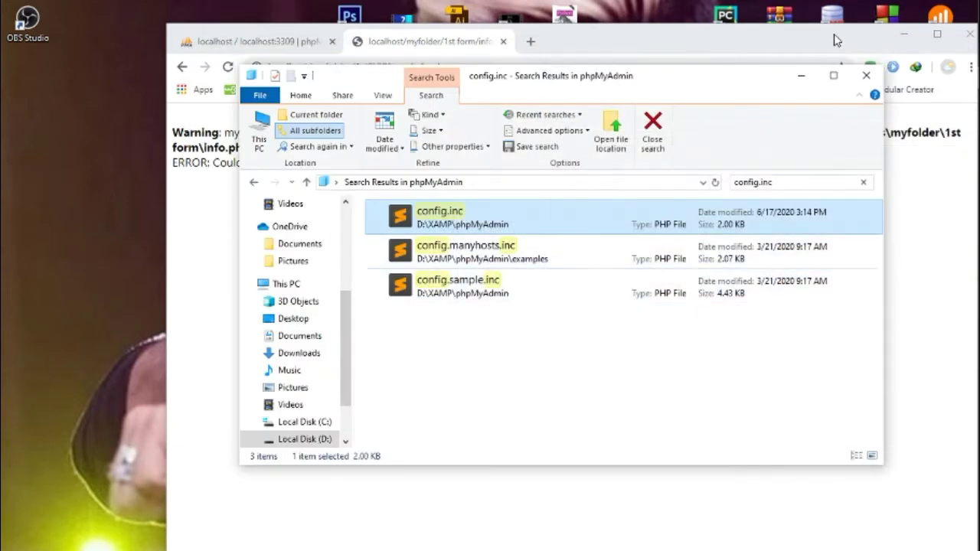
click(866, 75)
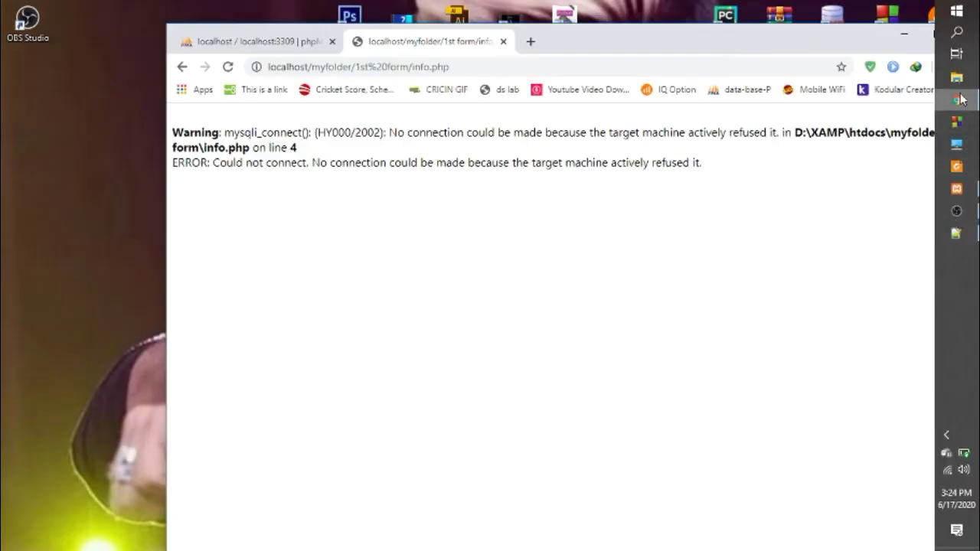
Step: Open a new File Explorer window and go through This PC to Local Disk (D:)
click(957, 86)
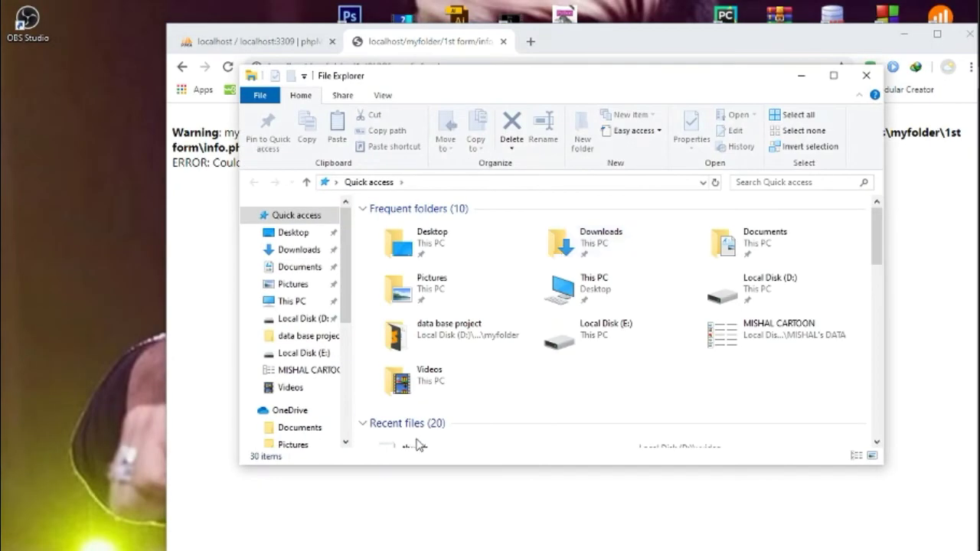
click(570, 297)
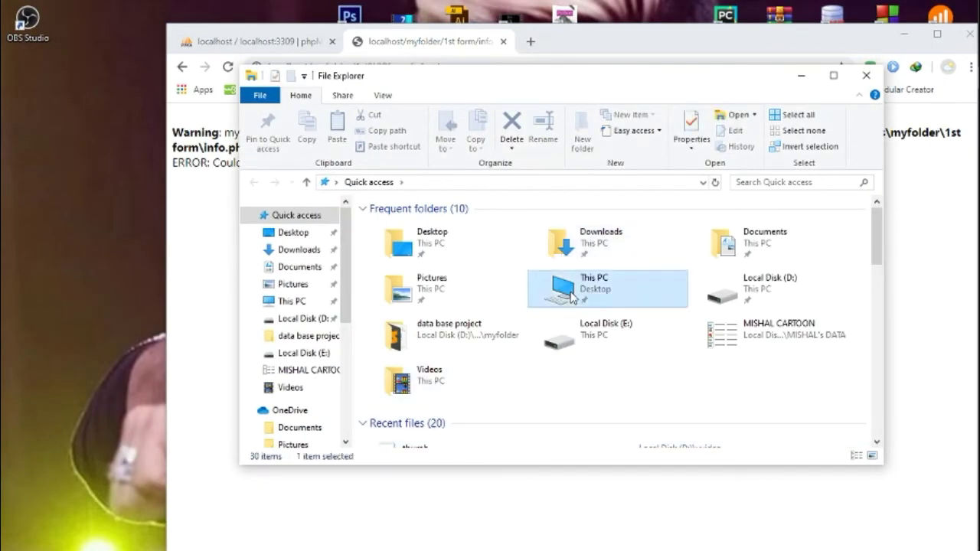
double_click(570, 297)
key(Down)
key(Down)
key(Down)
key(Down)
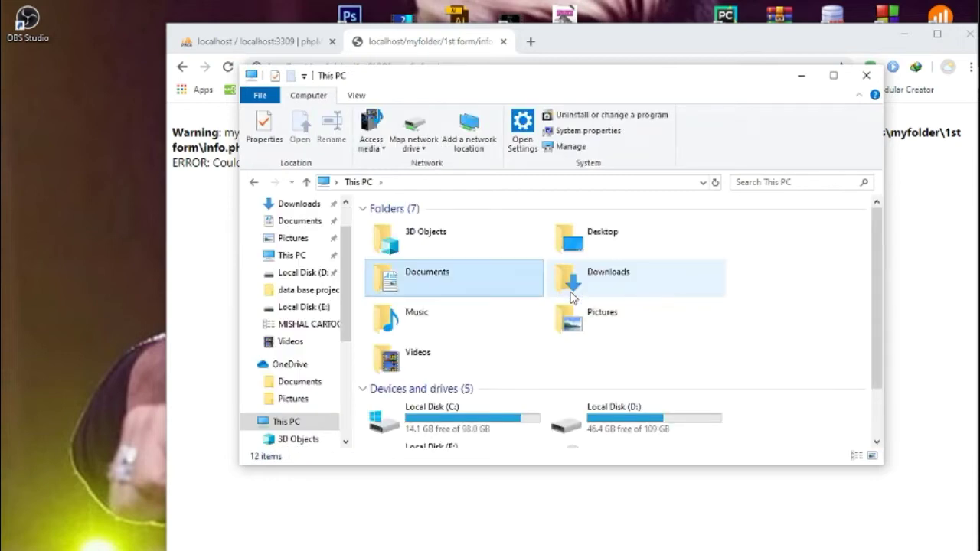
key(Down)
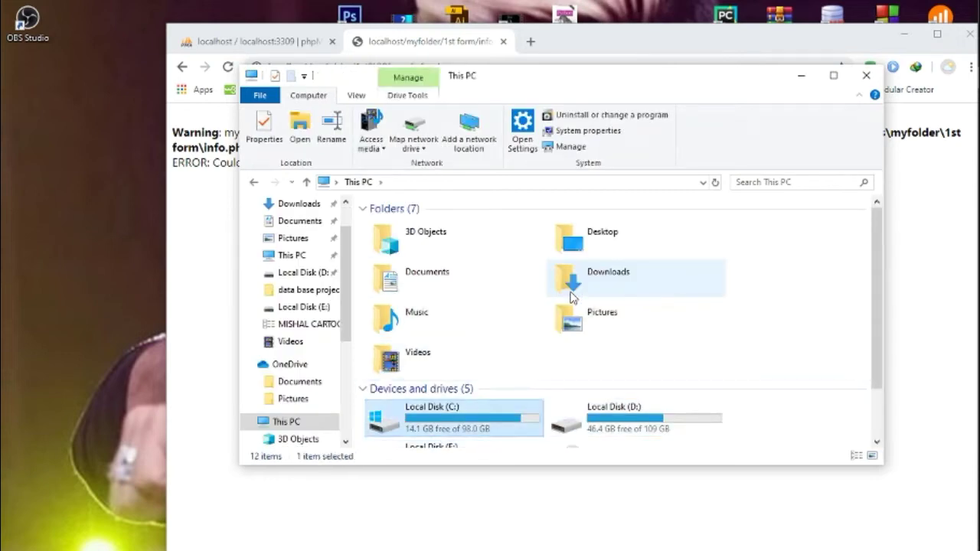
key(Right)
key(Return)
Step: Open the myfolder folder inside XAMP\htdocs
scroll(571, 297, down, 3)
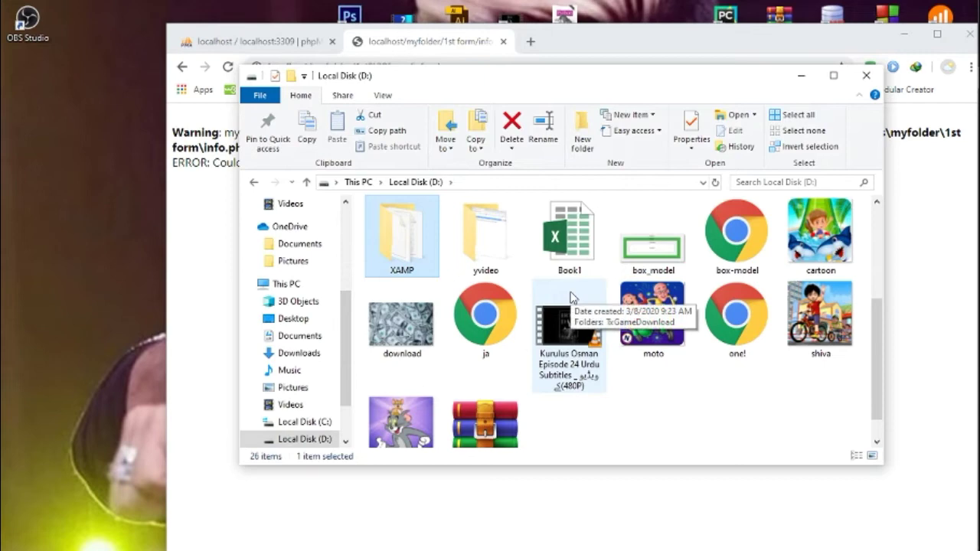
key(Return)
key(h)
key(Return)
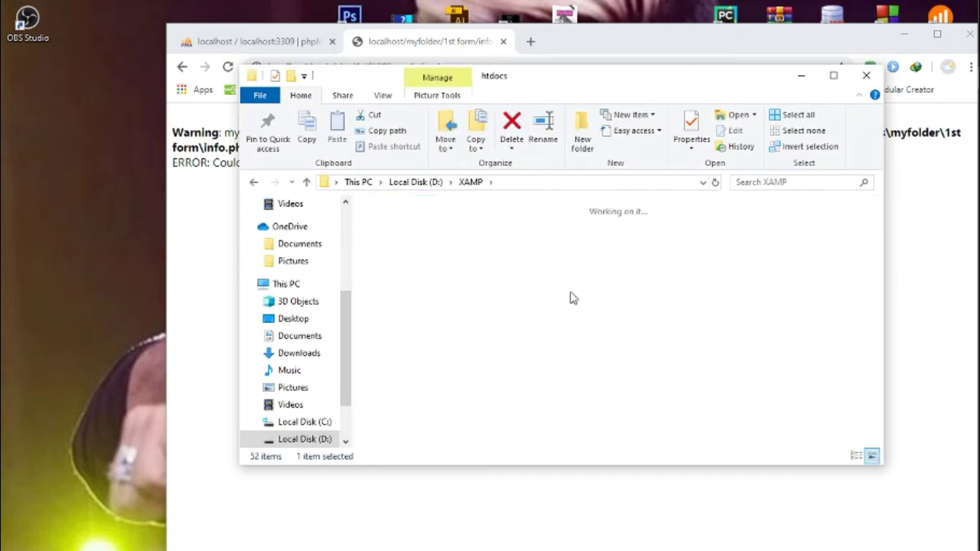
key(e)
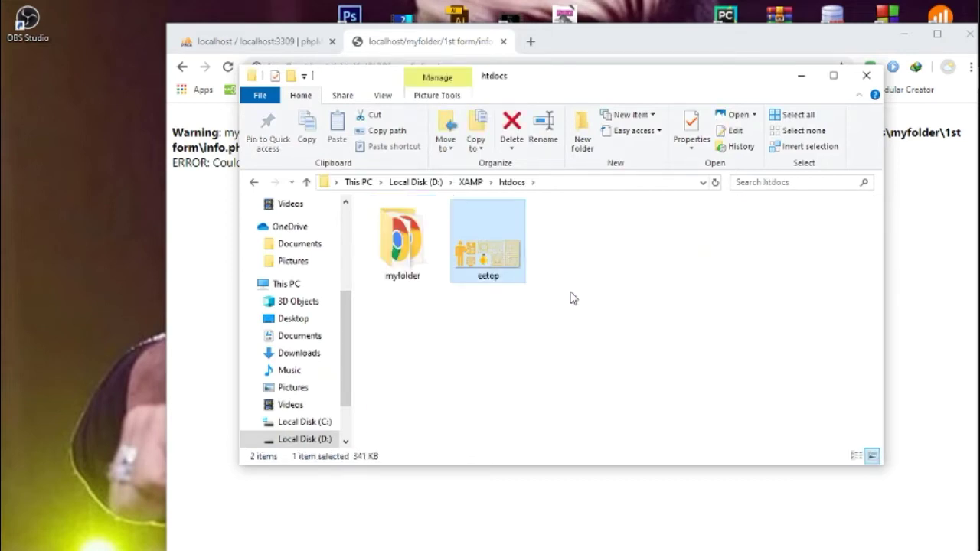
key(m)
key(Return)
Step: Open the 1st form folder and load its info PHP file in Sublime Text
key(f)
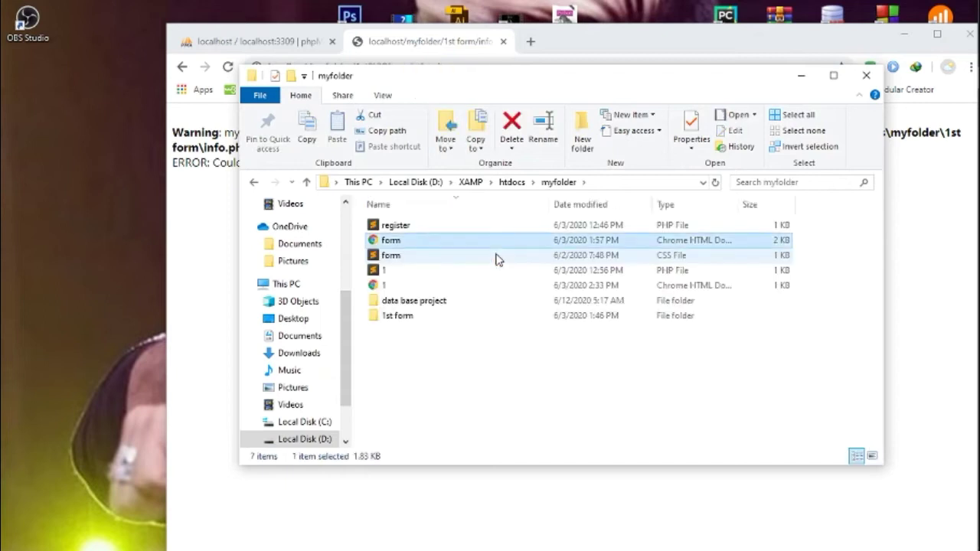
key(f)
key(d)
key(1)
key(Return)
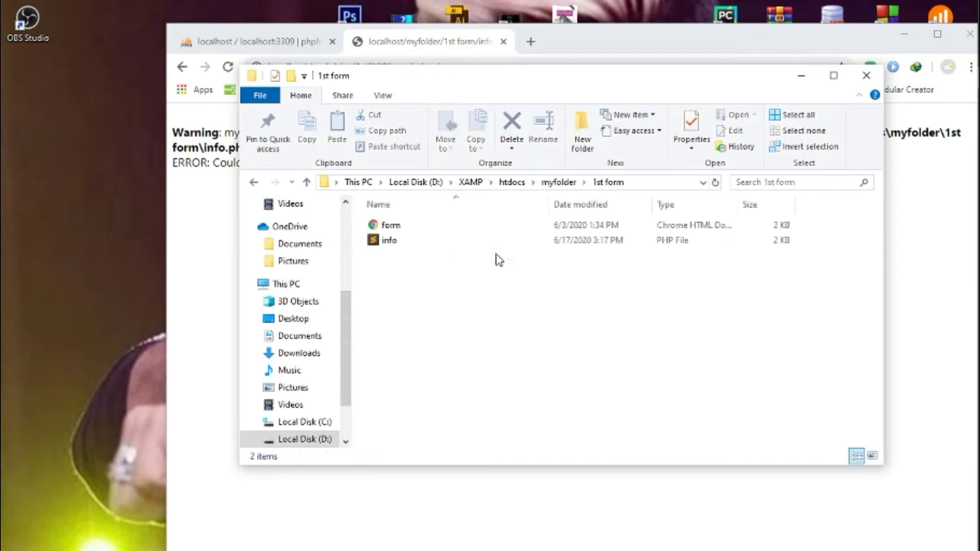
click(391, 242)
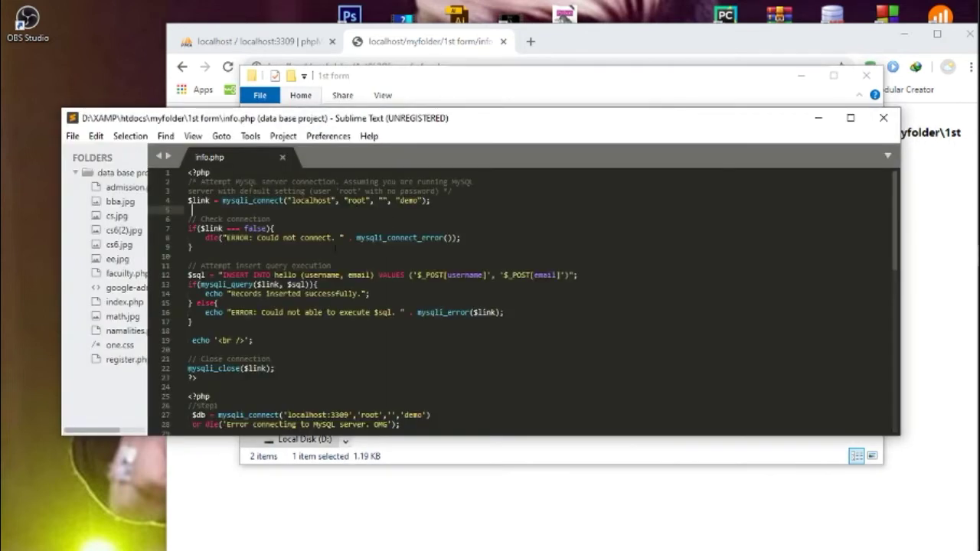
Step: Change the mysqli_connect host on line 4 of info.php to "localhost:3309" and save the file
click(332, 200)
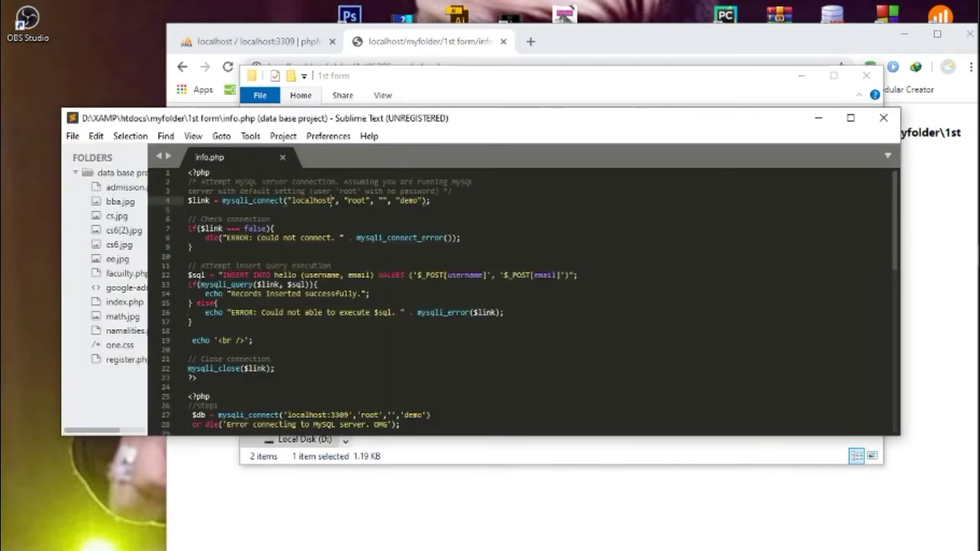
drag(432, 200, 187, 201)
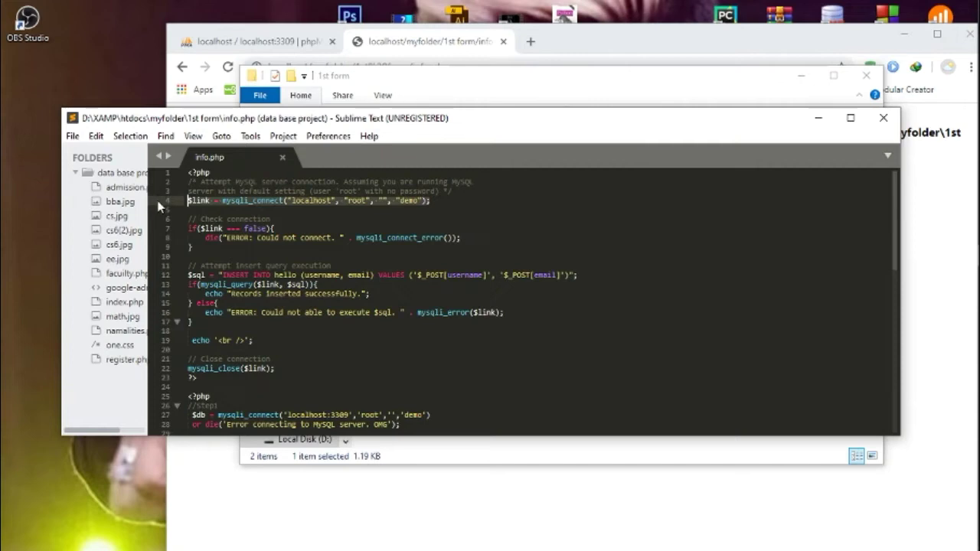
click(307, 207)
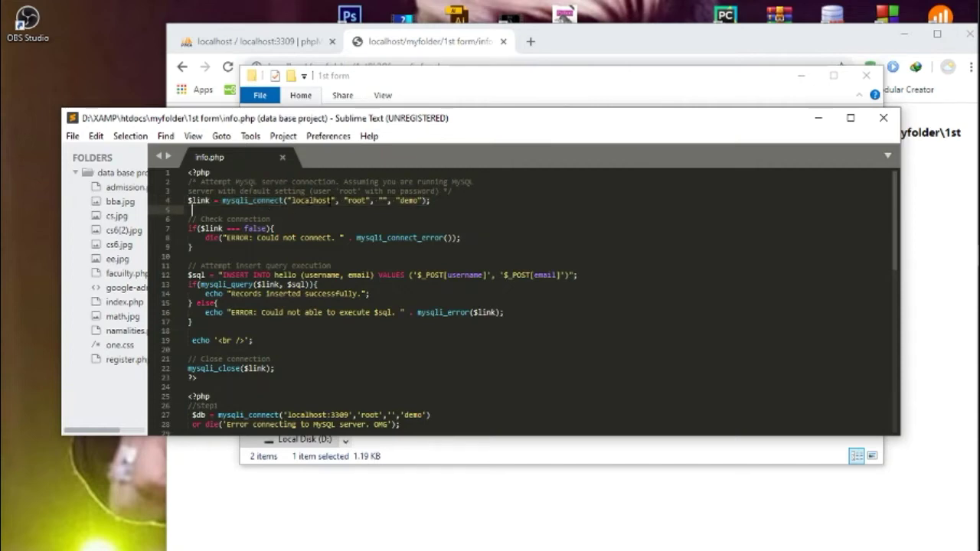
click(331, 201)
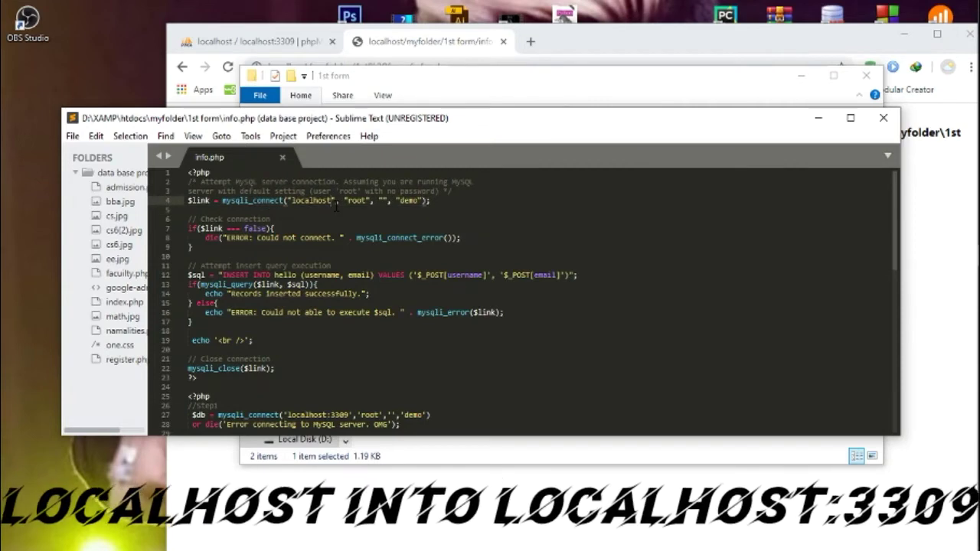
text(:33)
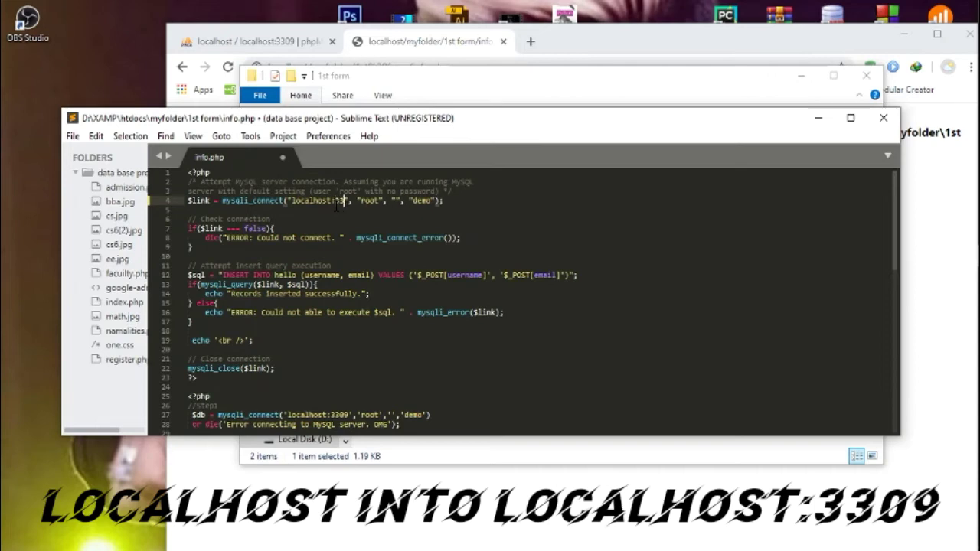
text(09)
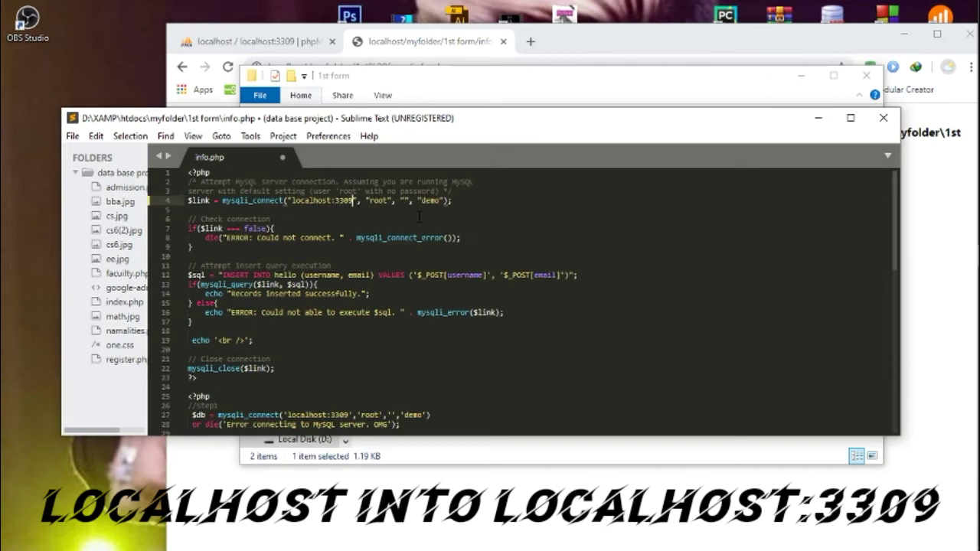
key(ctrl+s)
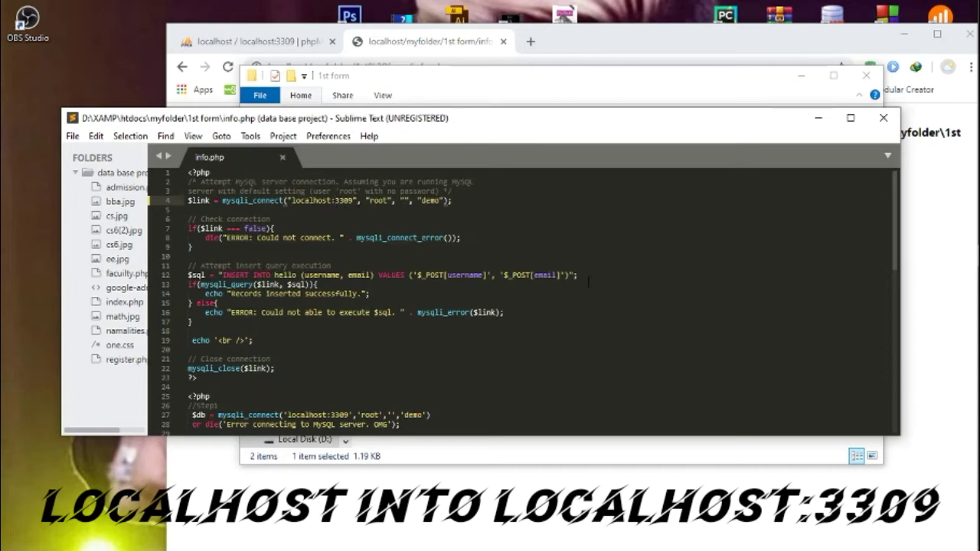
right_click(502, 243)
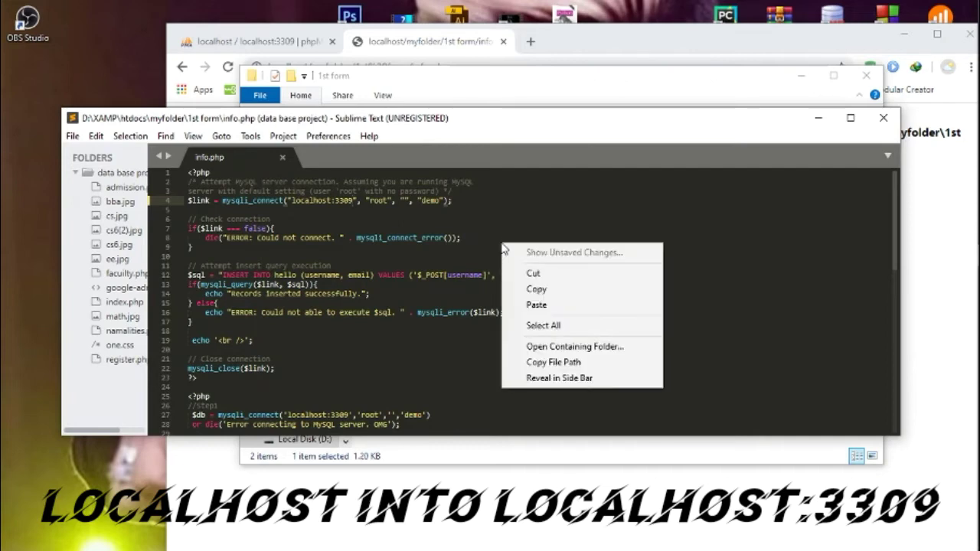
click(168, 136)
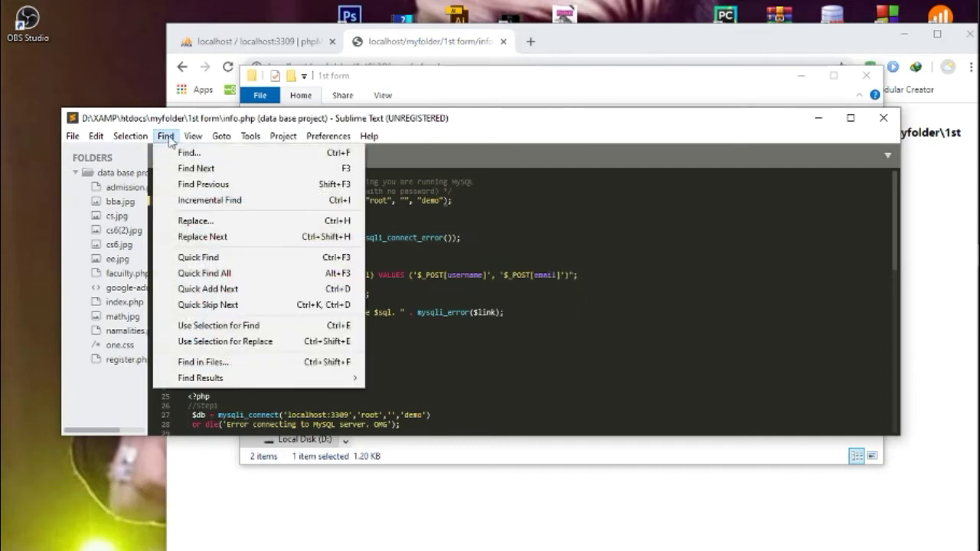
mouse_move(130, 136)
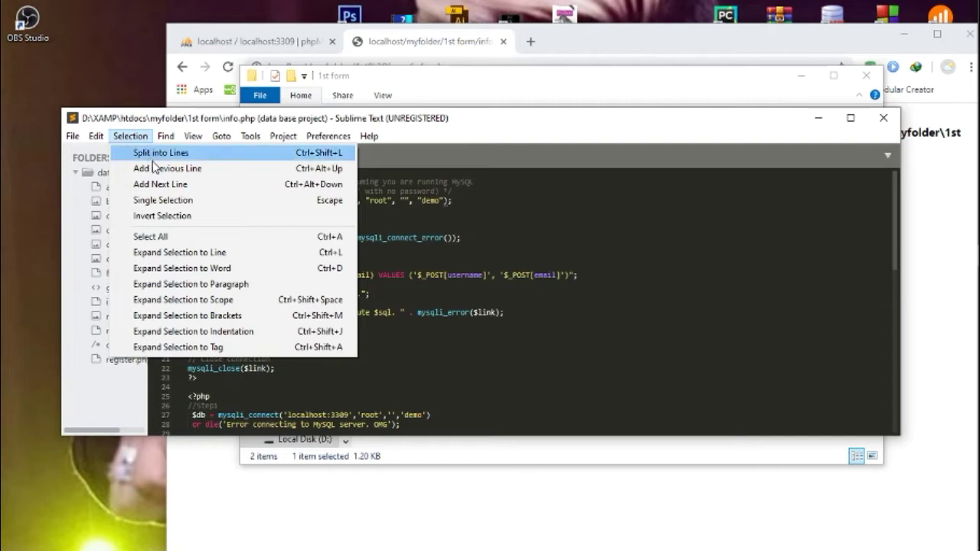
click(208, 125)
drag(208, 124, 320, 132)
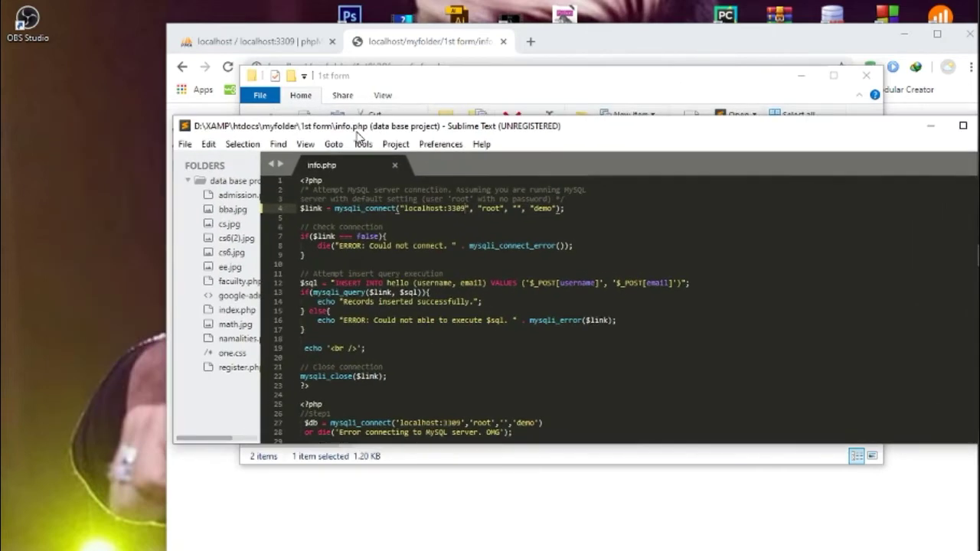
Step: Save info.php again, switch to Chrome and return from the error page to form.html
click(184, 144)
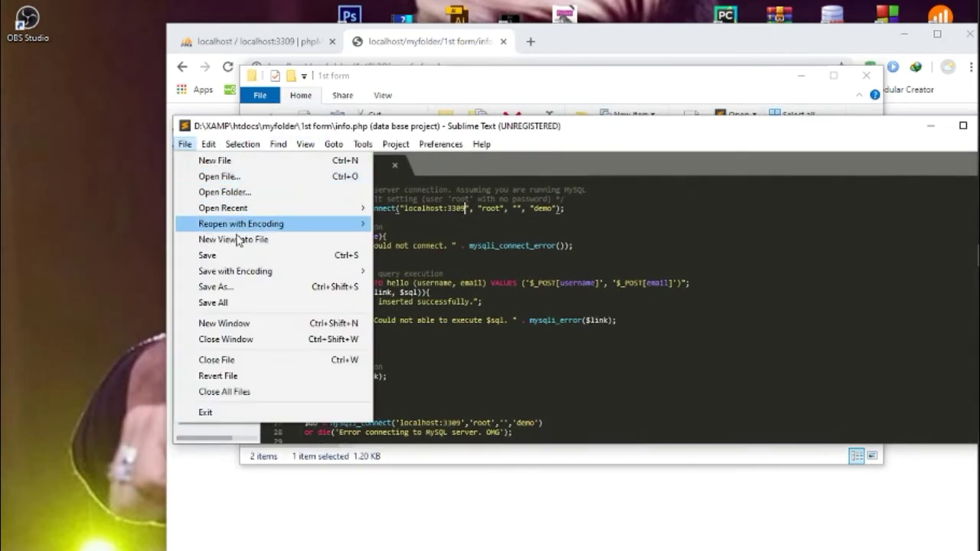
click(230, 254)
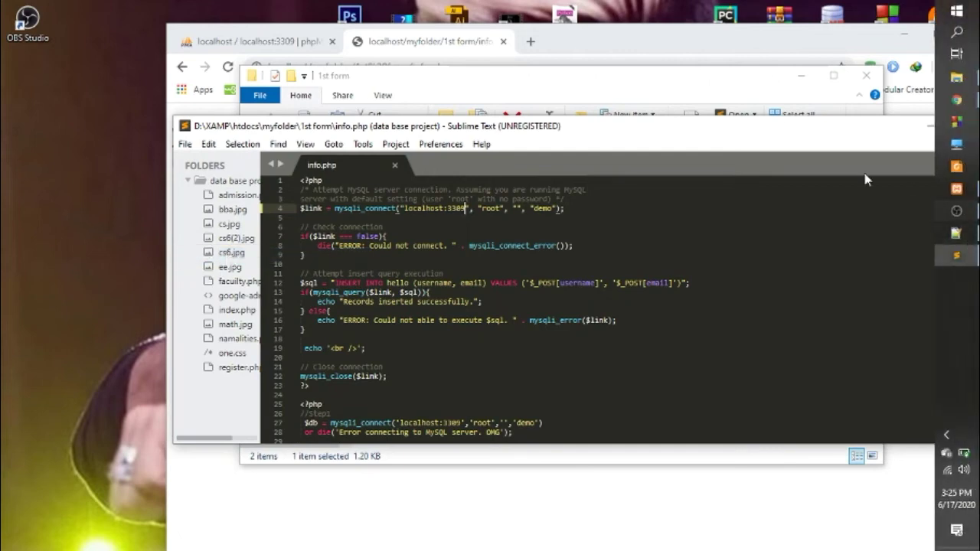
click(716, 53)
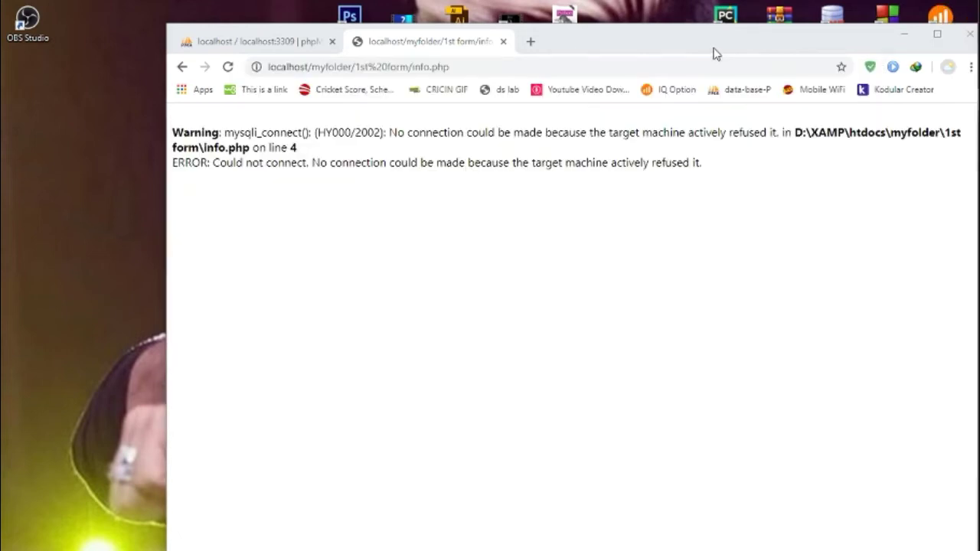
click(181, 68)
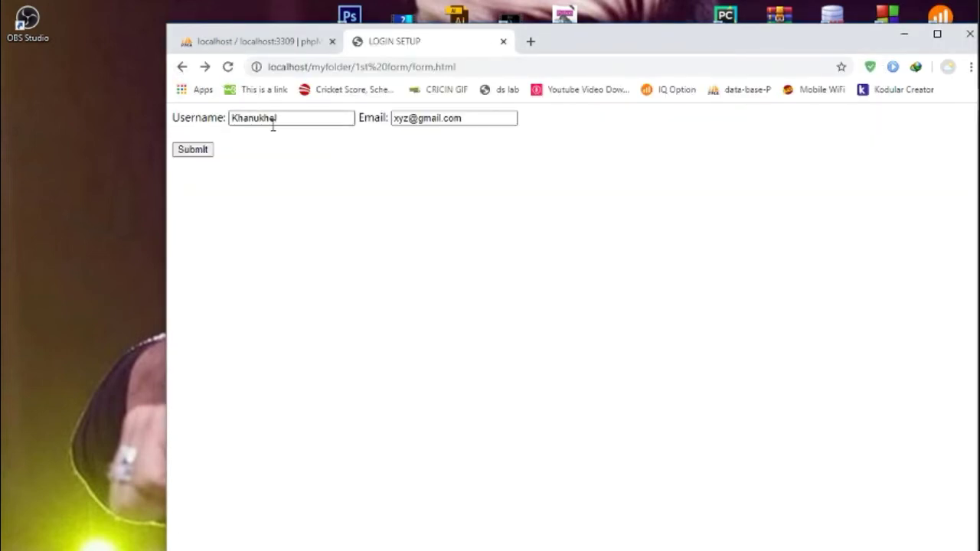
Step: Replace the form's username and email with another person's details, submit the form, and check the last records listed by info.php
drag(284, 122, 197, 109)
text(shahr)
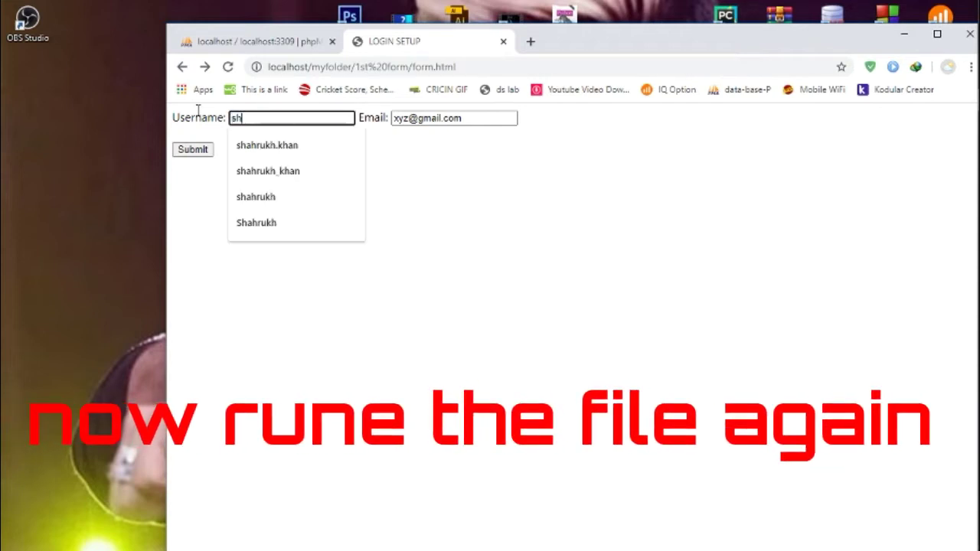
click(252, 198)
drag(442, 121, 465, 120)
key(ctrl+a)
text(12)
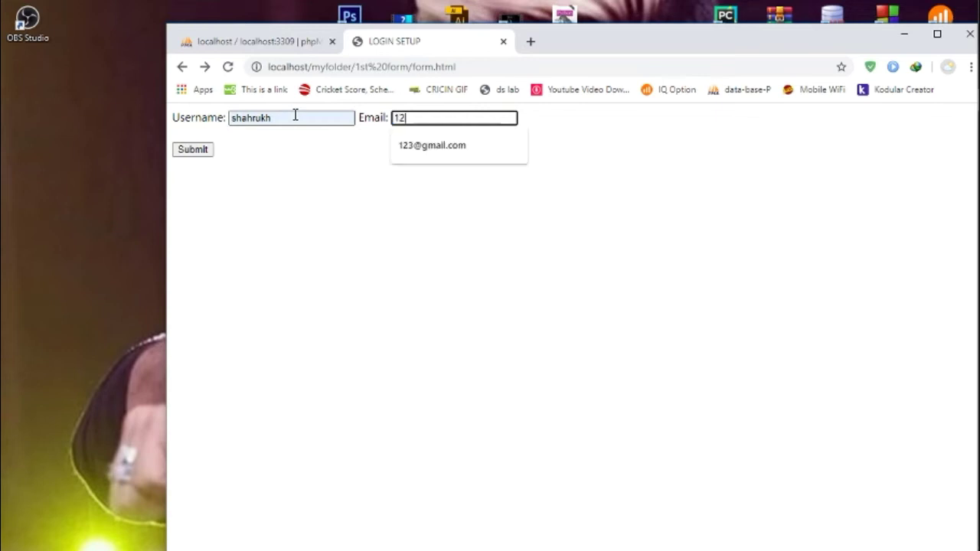
click(400, 151)
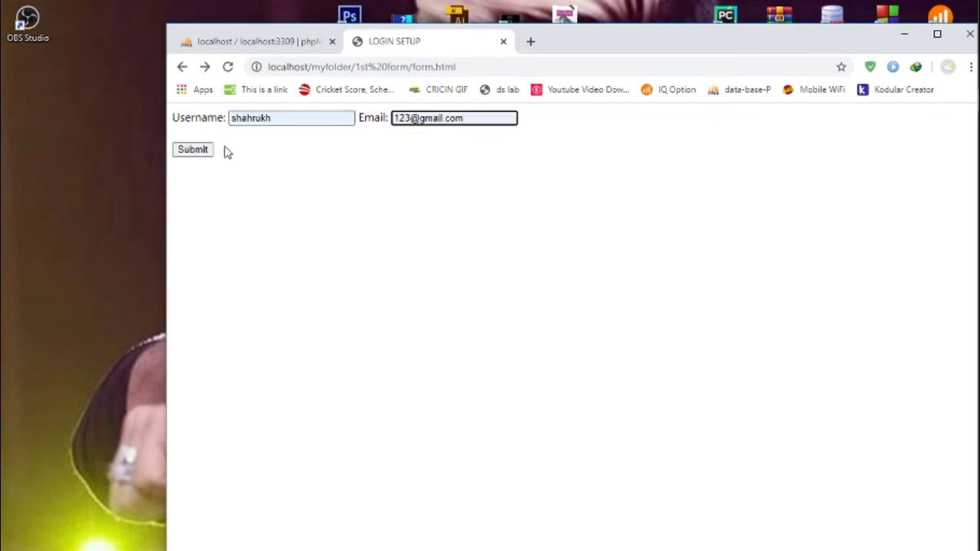
click(192, 149)
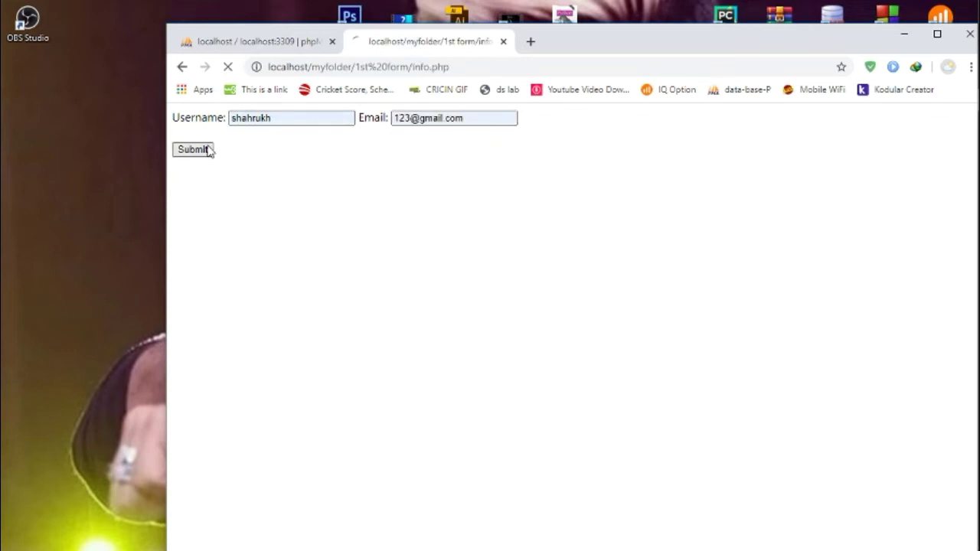
drag(331, 299, 175, 285)
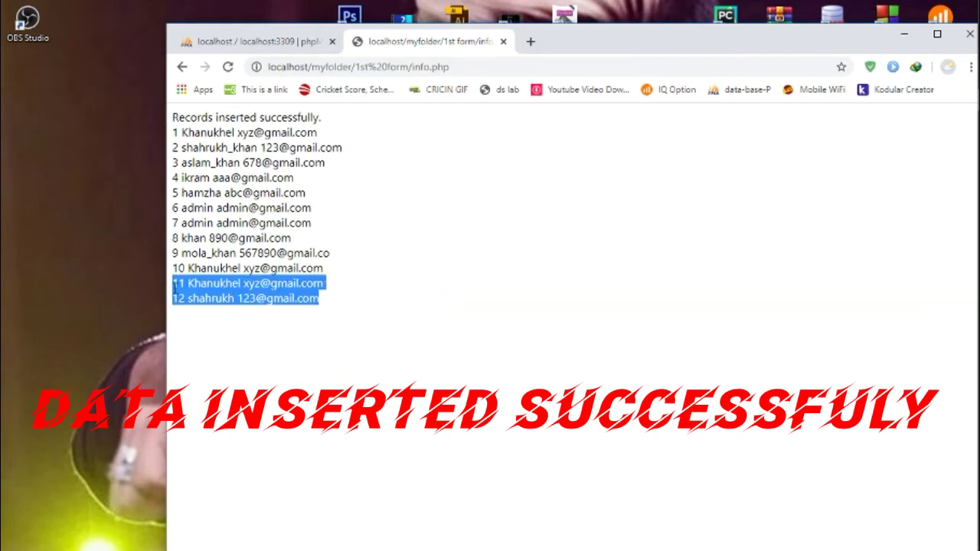
click(389, 321)
Step: Open the hello table of the demo database in phpMyAdmin and examine its rows for the newly submitted record
click(298, 41)
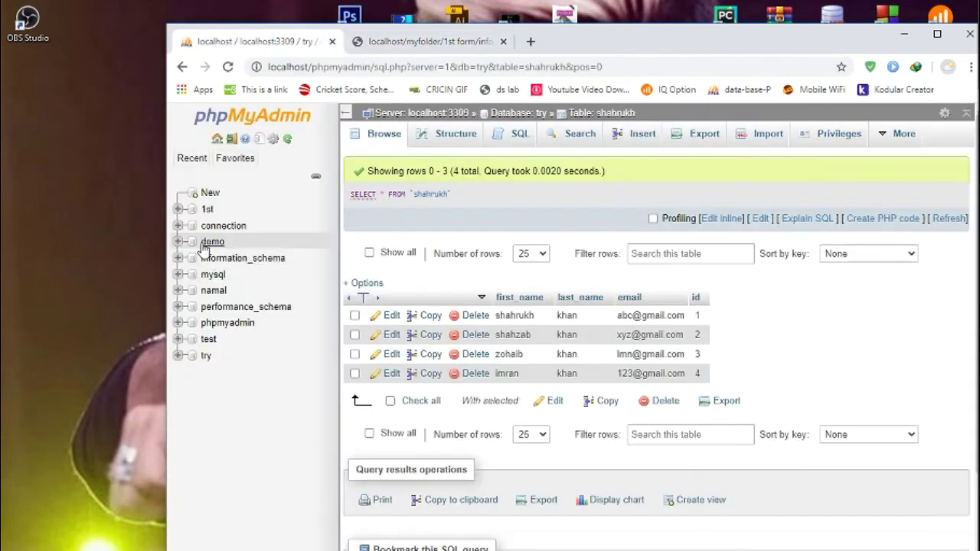
click(203, 243)
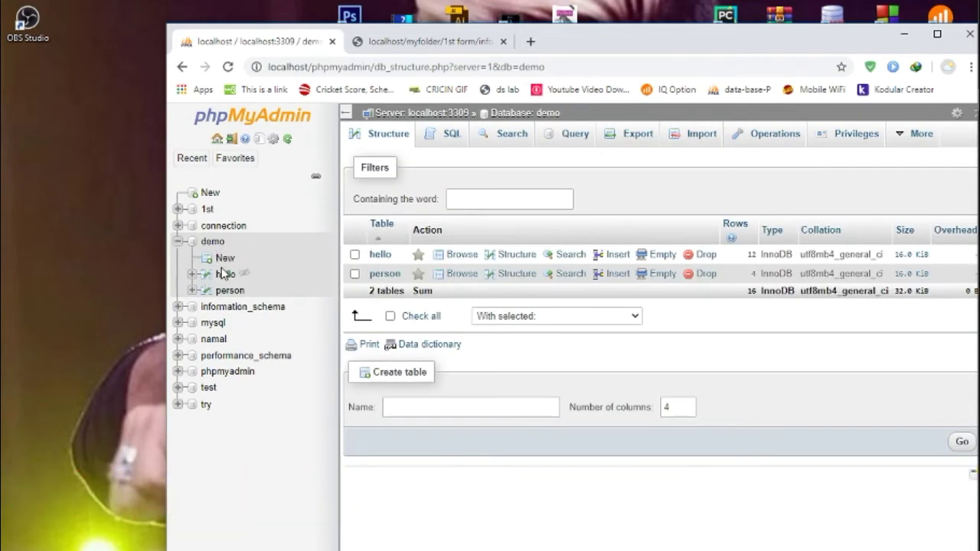
click(225, 275)
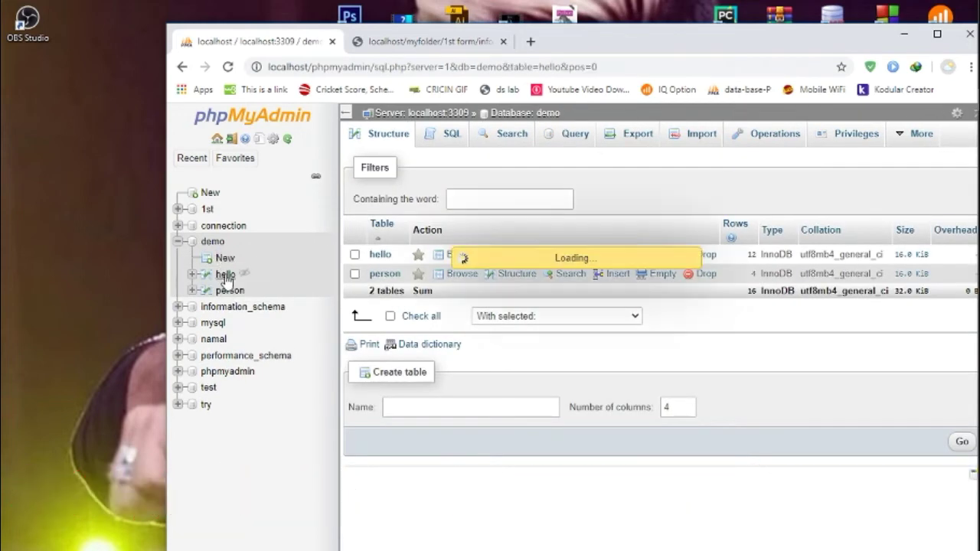
scroll(532, 414, down, 2)
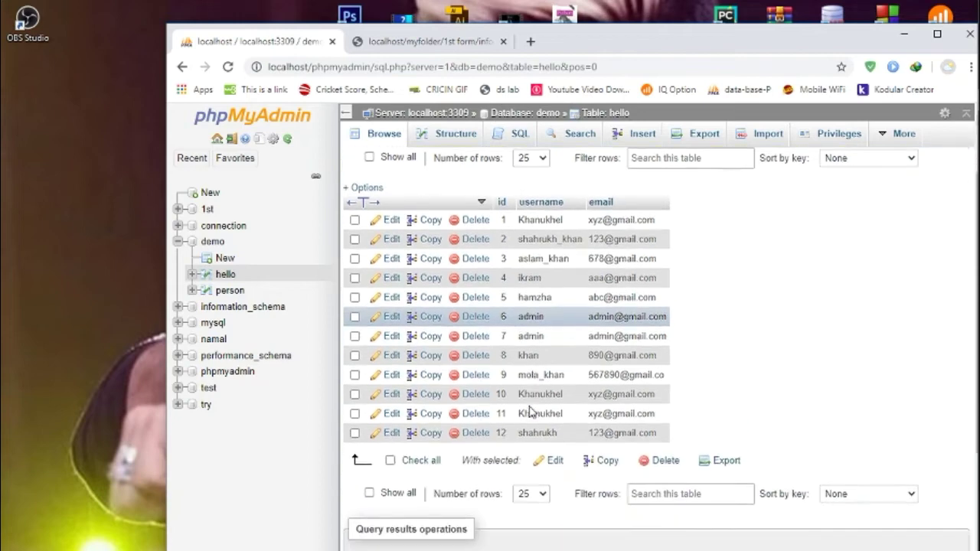
drag(733, 416, 349, 413)
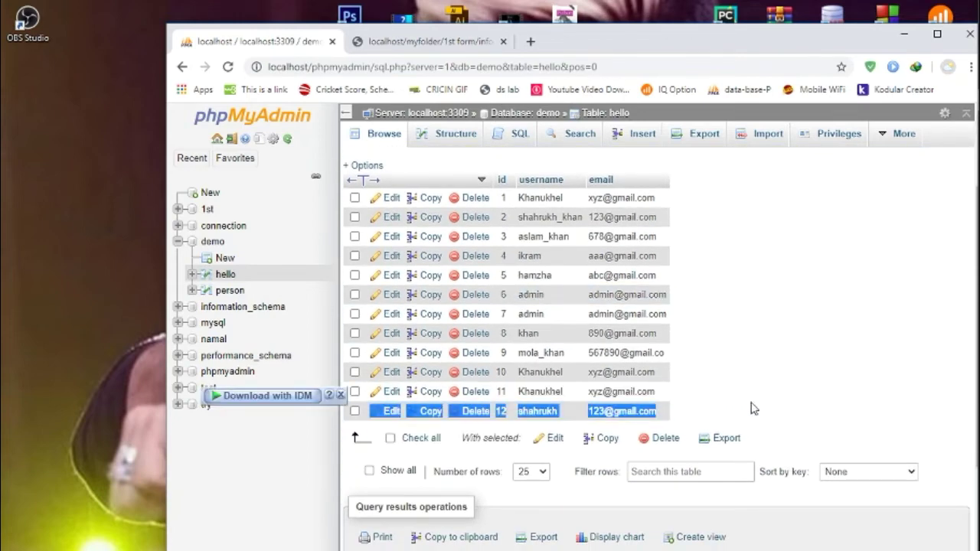
click(787, 366)
scroll(674, 334, down, 1)
scroll(674, 333, down, 1)
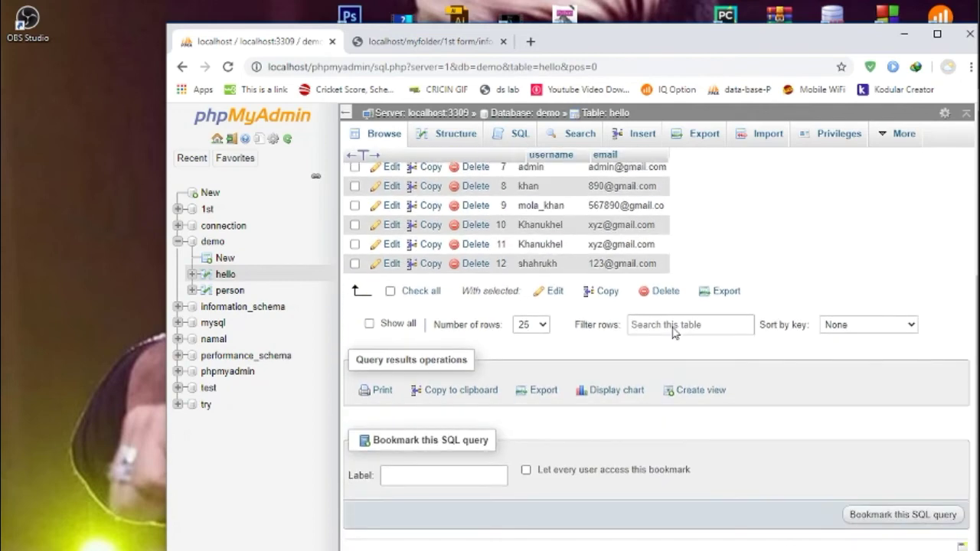
scroll(674, 333, up, 3)
Step: Return from the info.php results to form.html and replace the username with a different person's username
click(402, 41)
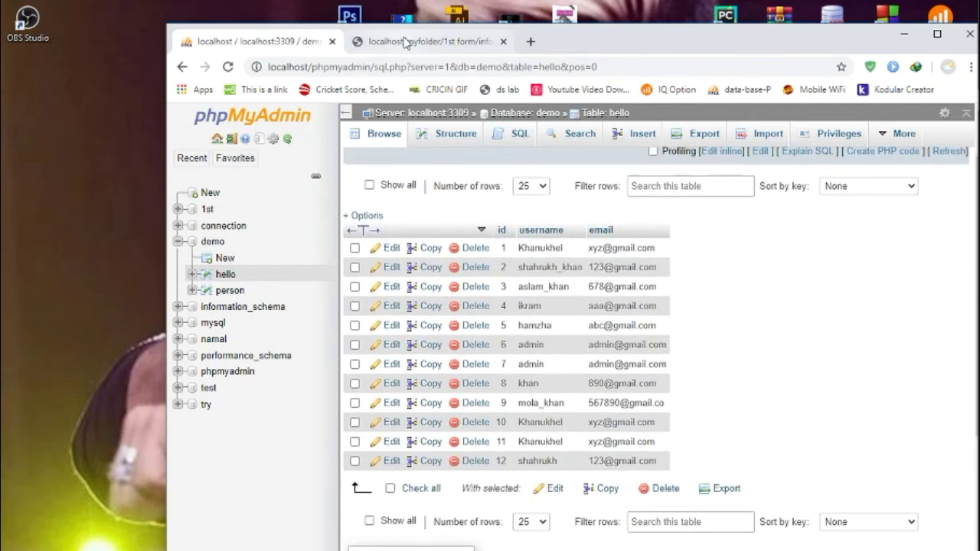
click(182, 67)
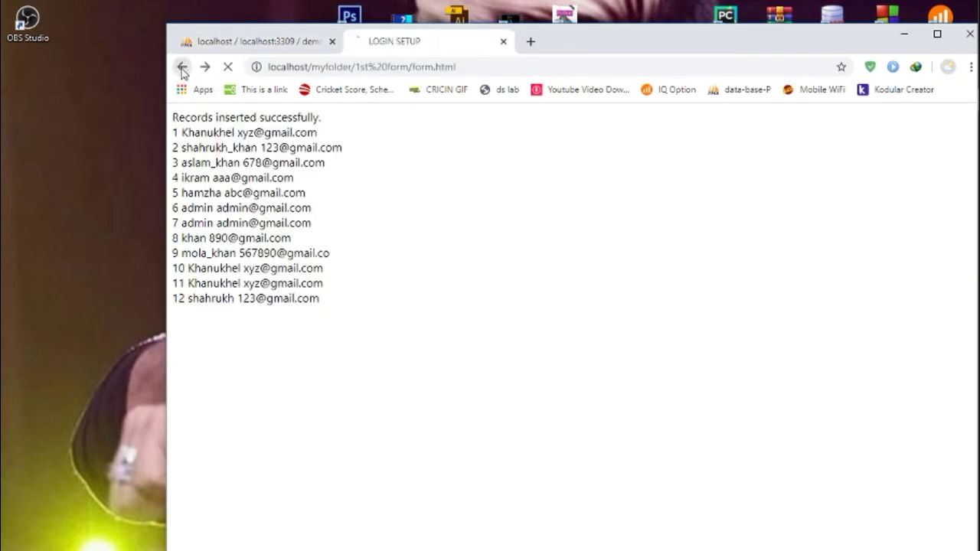
click(280, 118)
drag(279, 118, 209, 117)
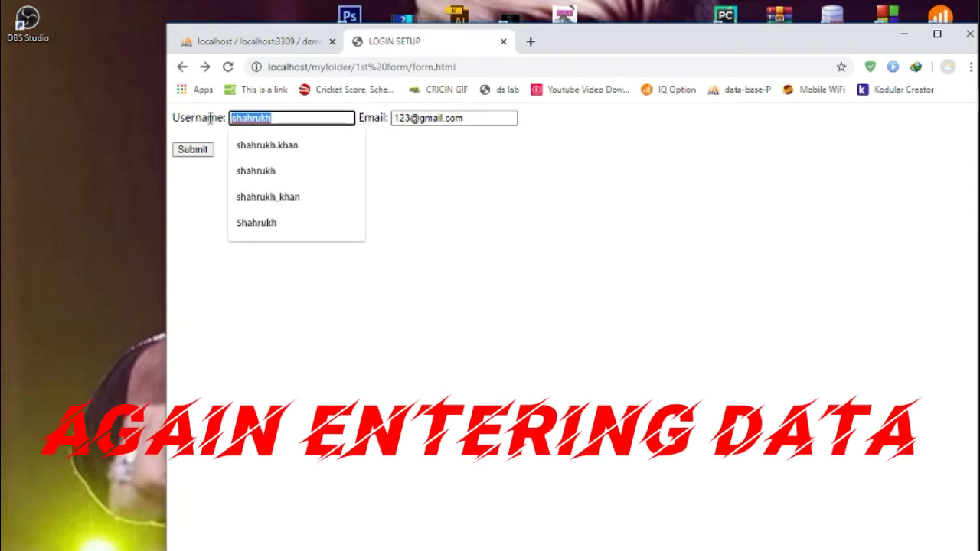
key(BackSpace)
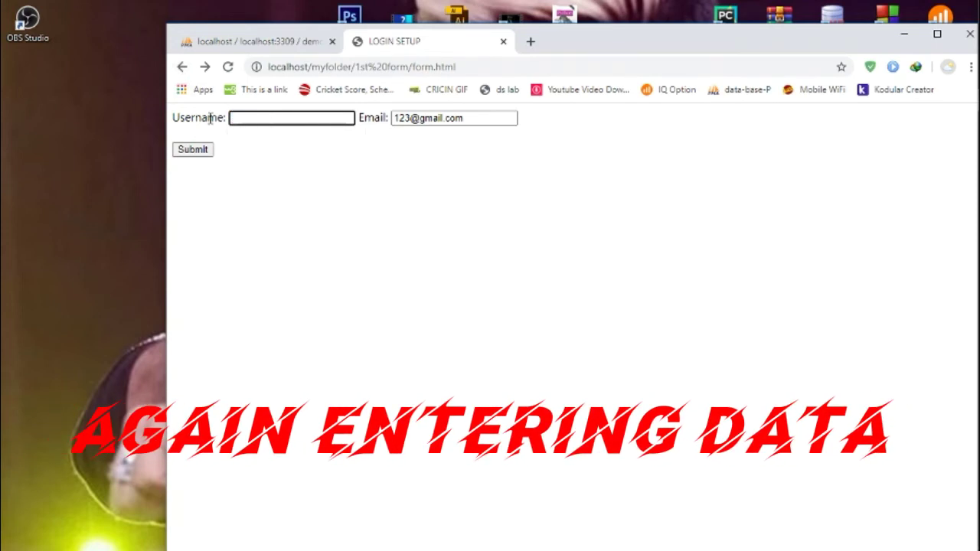
text(as)
key(BackSpace)
key(BackSpace)
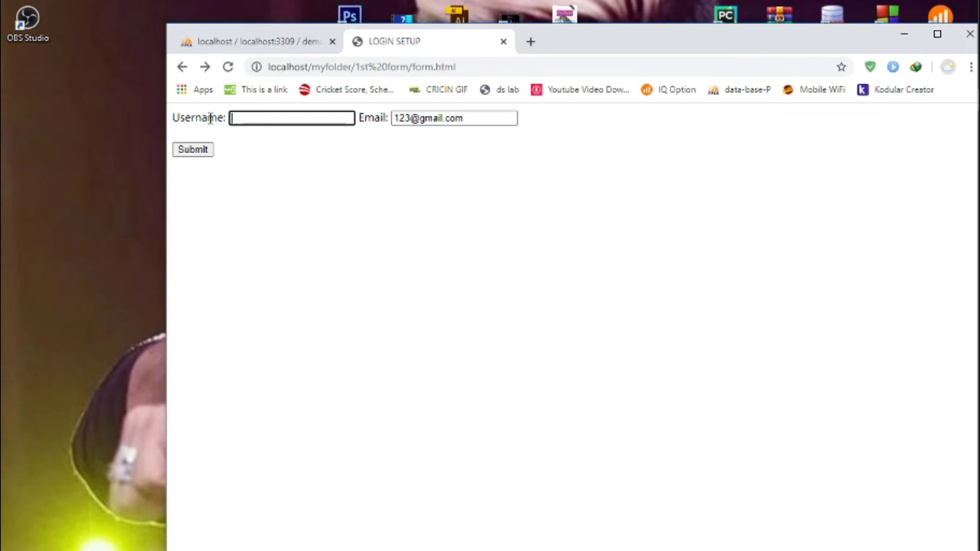
text(asif_ali)
Step: Replace the part before the @ in the email field with one matching the new username, and submit the form
drag(472, 111, 367, 115)
drag(472, 126, 433, 119)
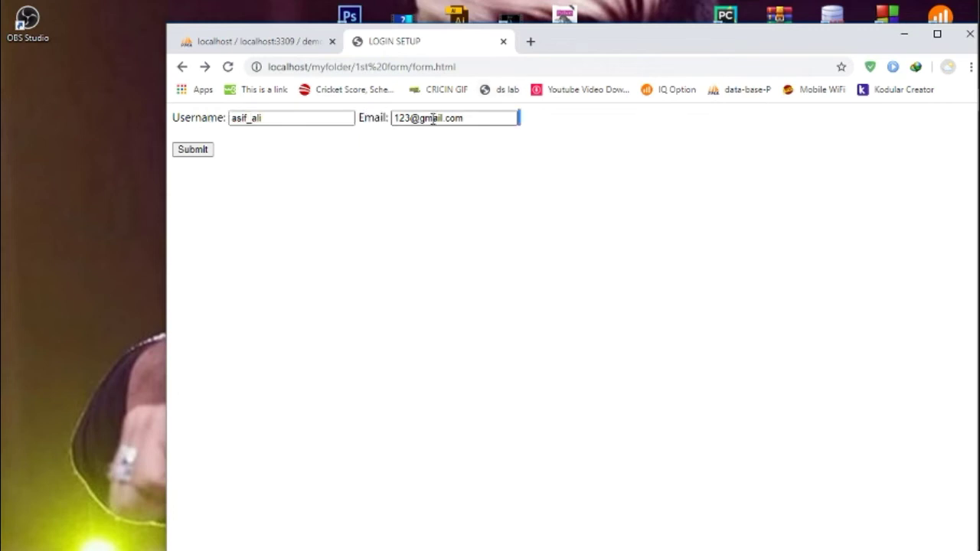
click(413, 119)
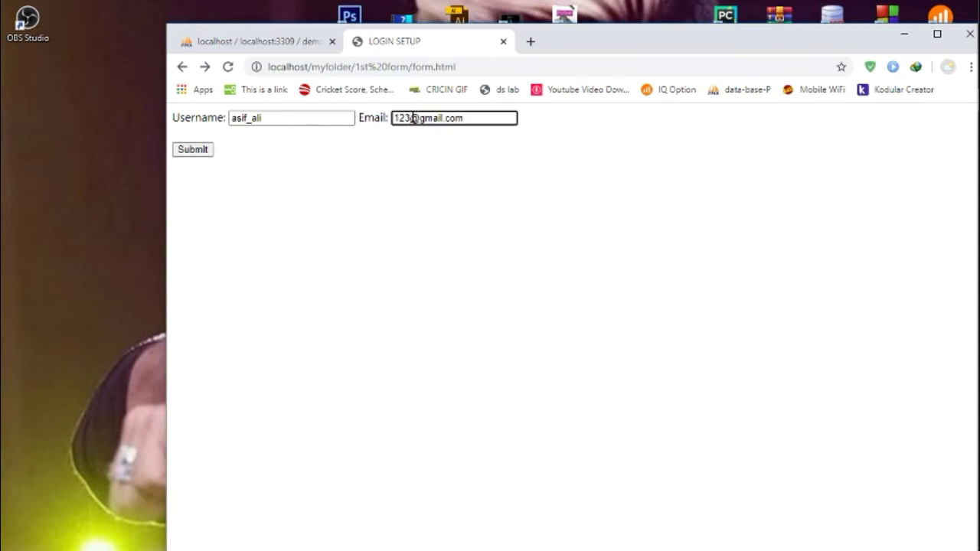
double_click(414, 119)
key(BackSpace)
text(asi)
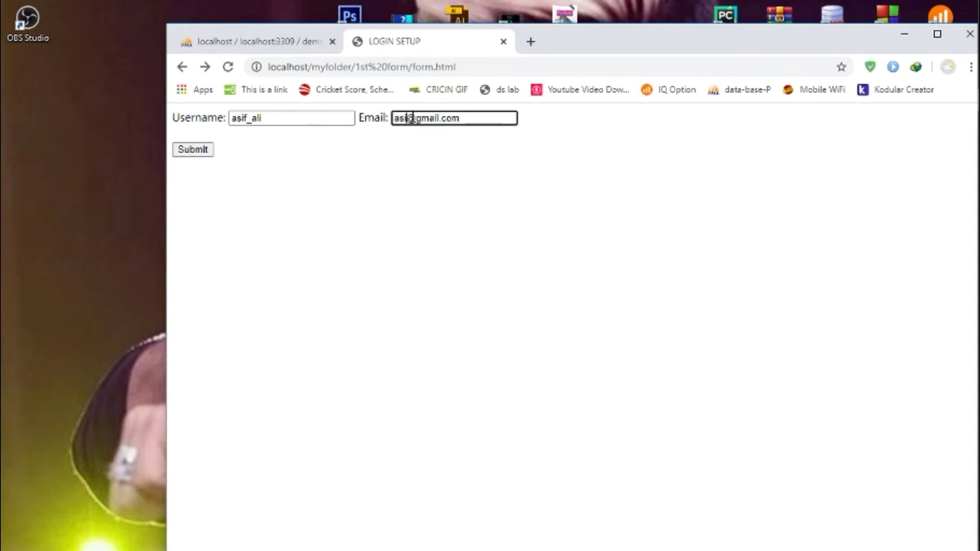
text(f_ali)
click(193, 150)
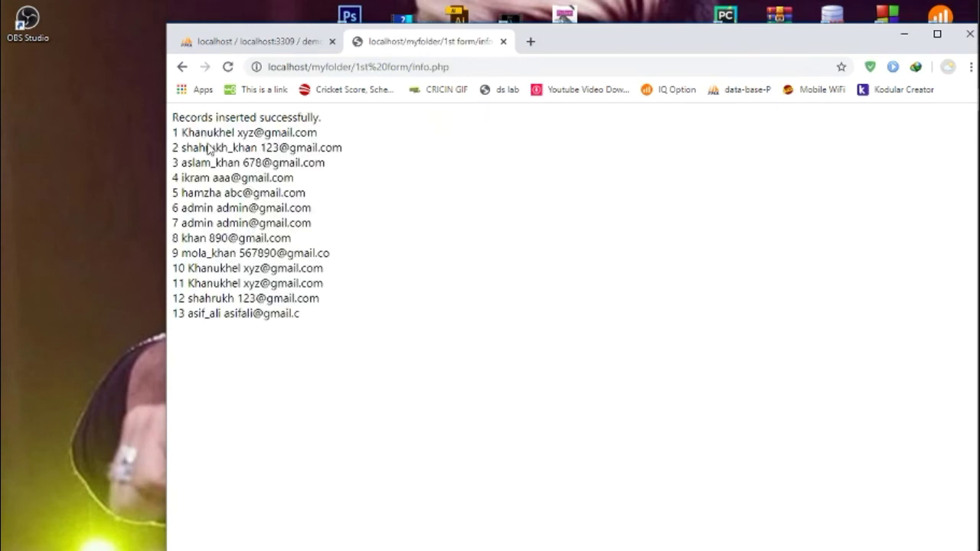
Step: Check the last record on the info.php page, and reload the hello table in phpMyAdmin to examine its last row
drag(301, 316, 190, 321)
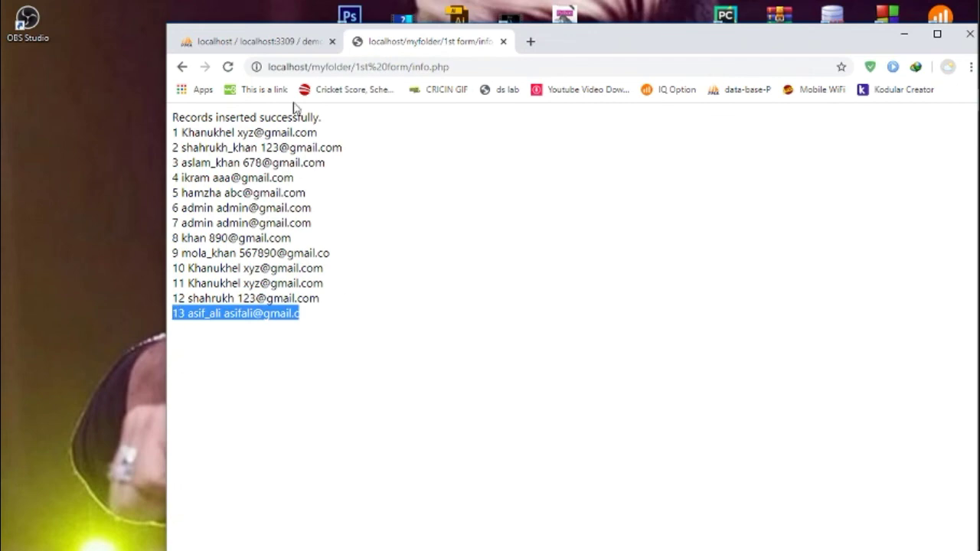
click(253, 44)
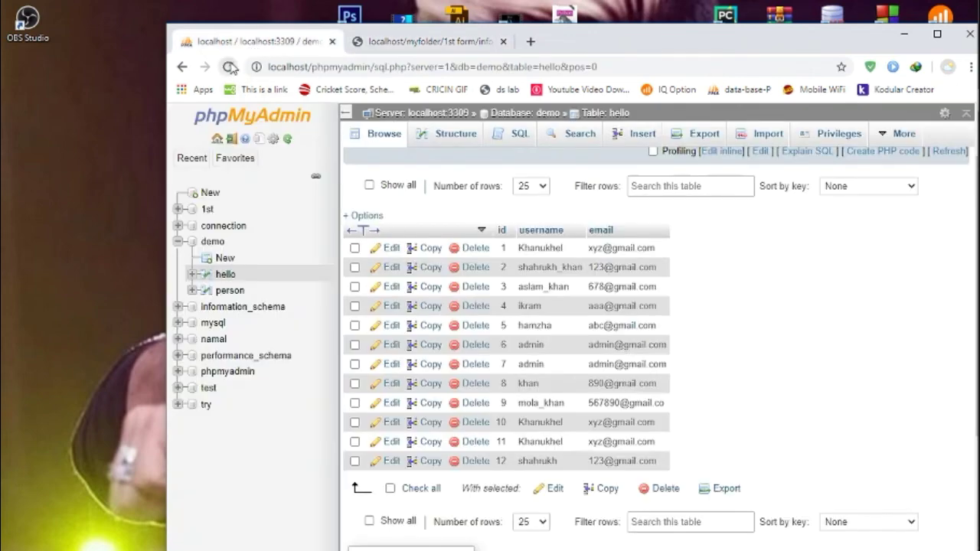
click(229, 67)
scroll(671, 349, down, 3)
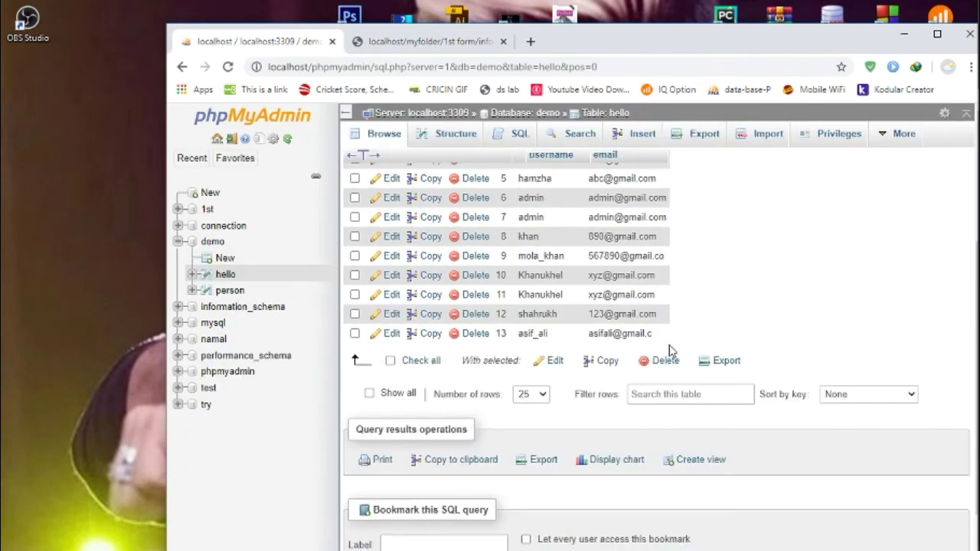
drag(658, 334, 375, 334)
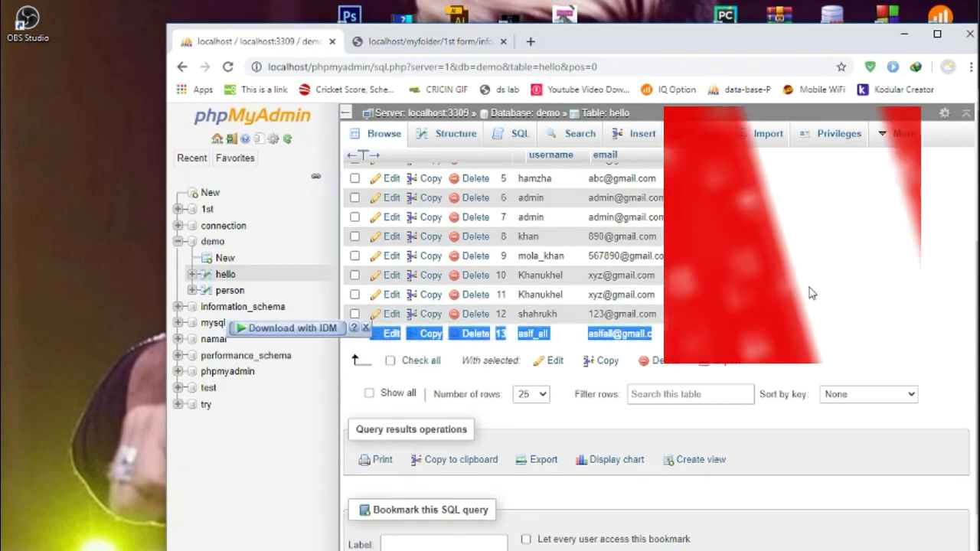
click(812, 293)
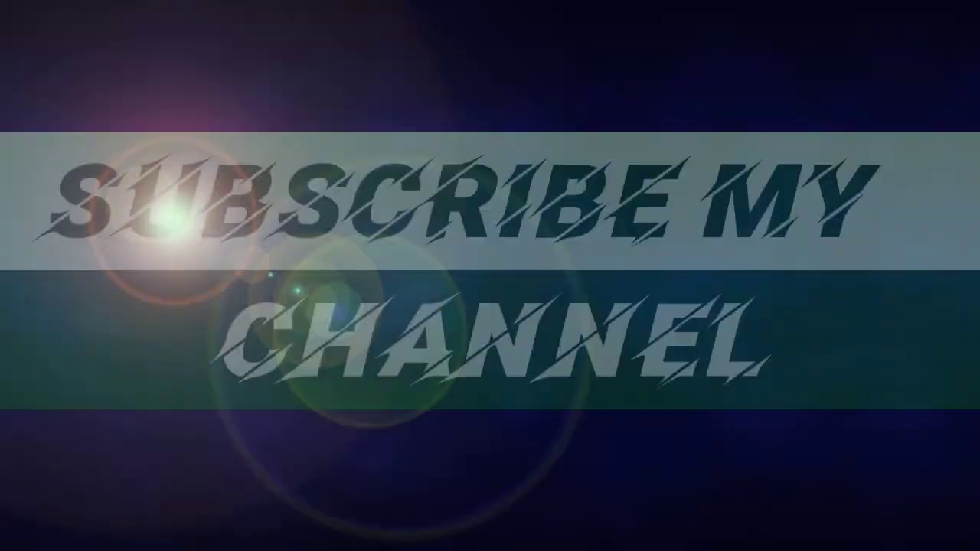